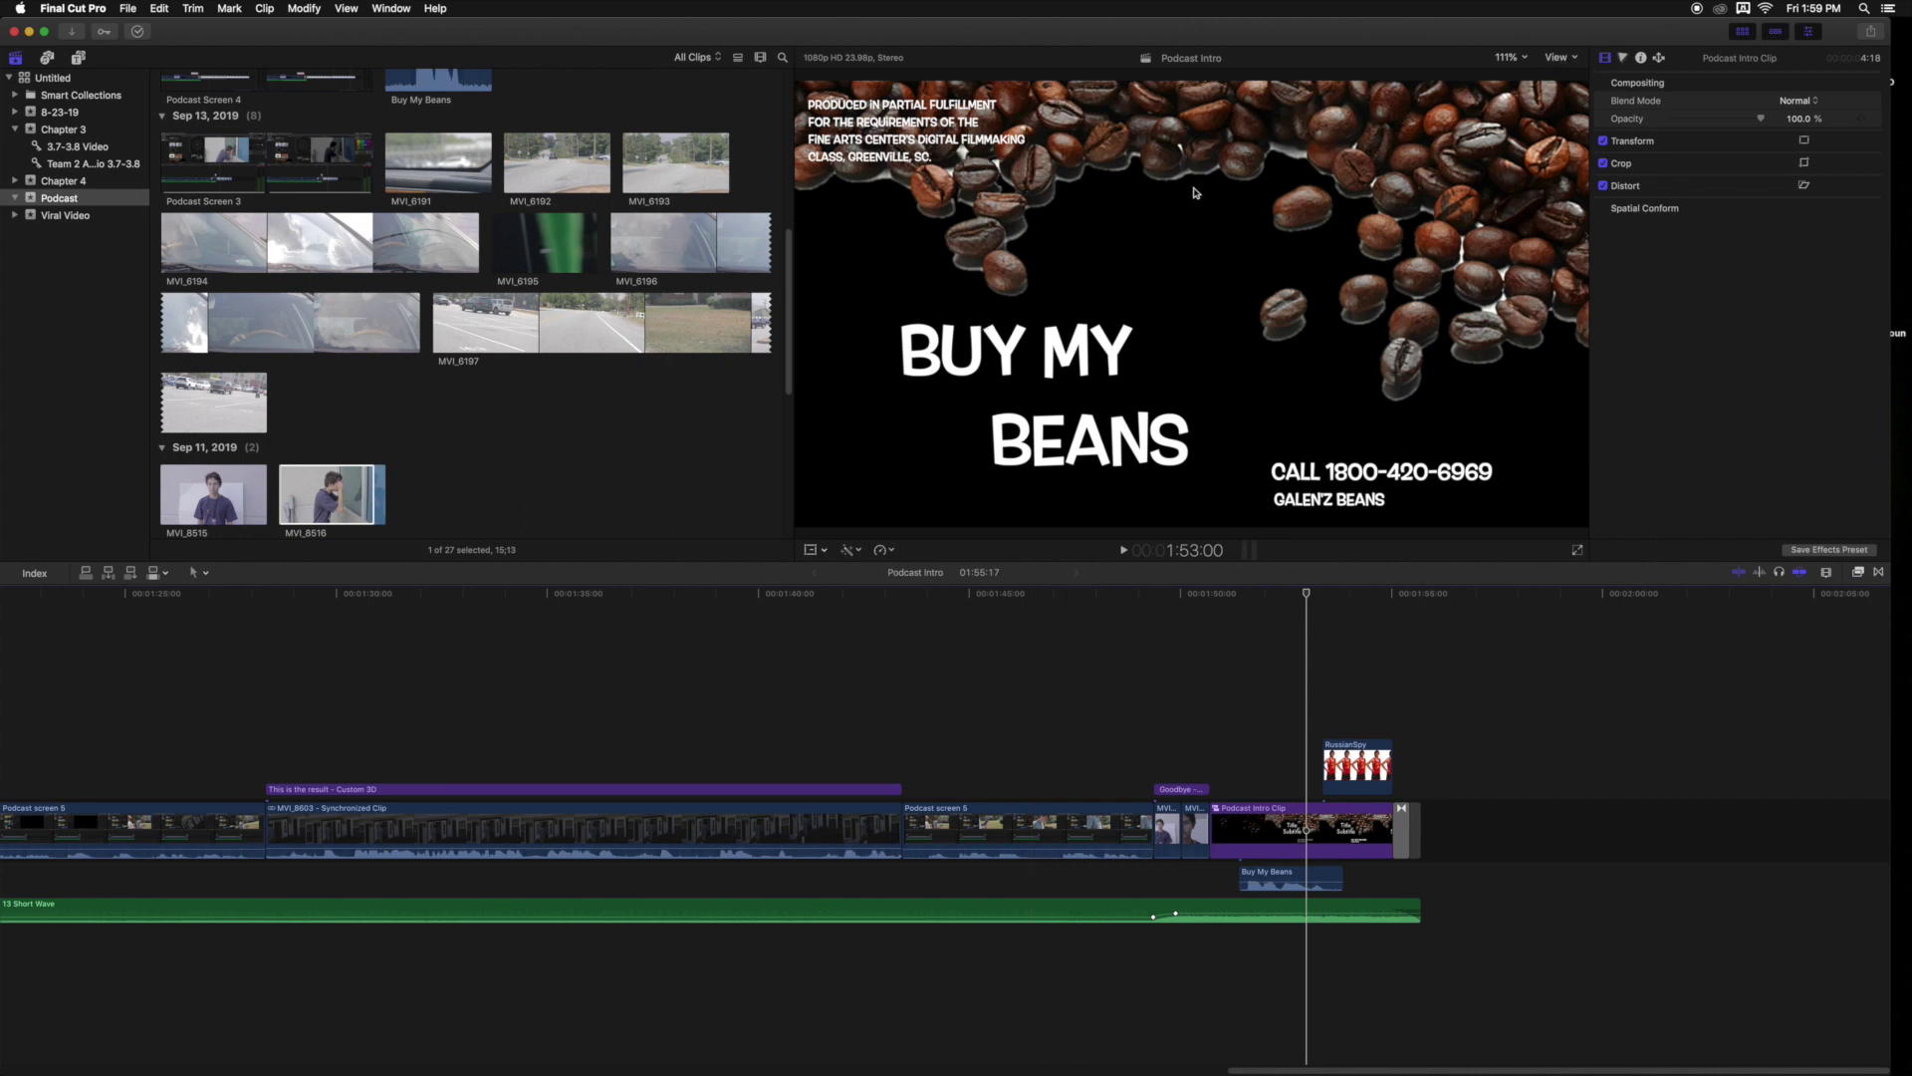
Show video scopes beside the viewer as a two-scope stack, vectorscope above luma waveform.
left_click(1571, 56)
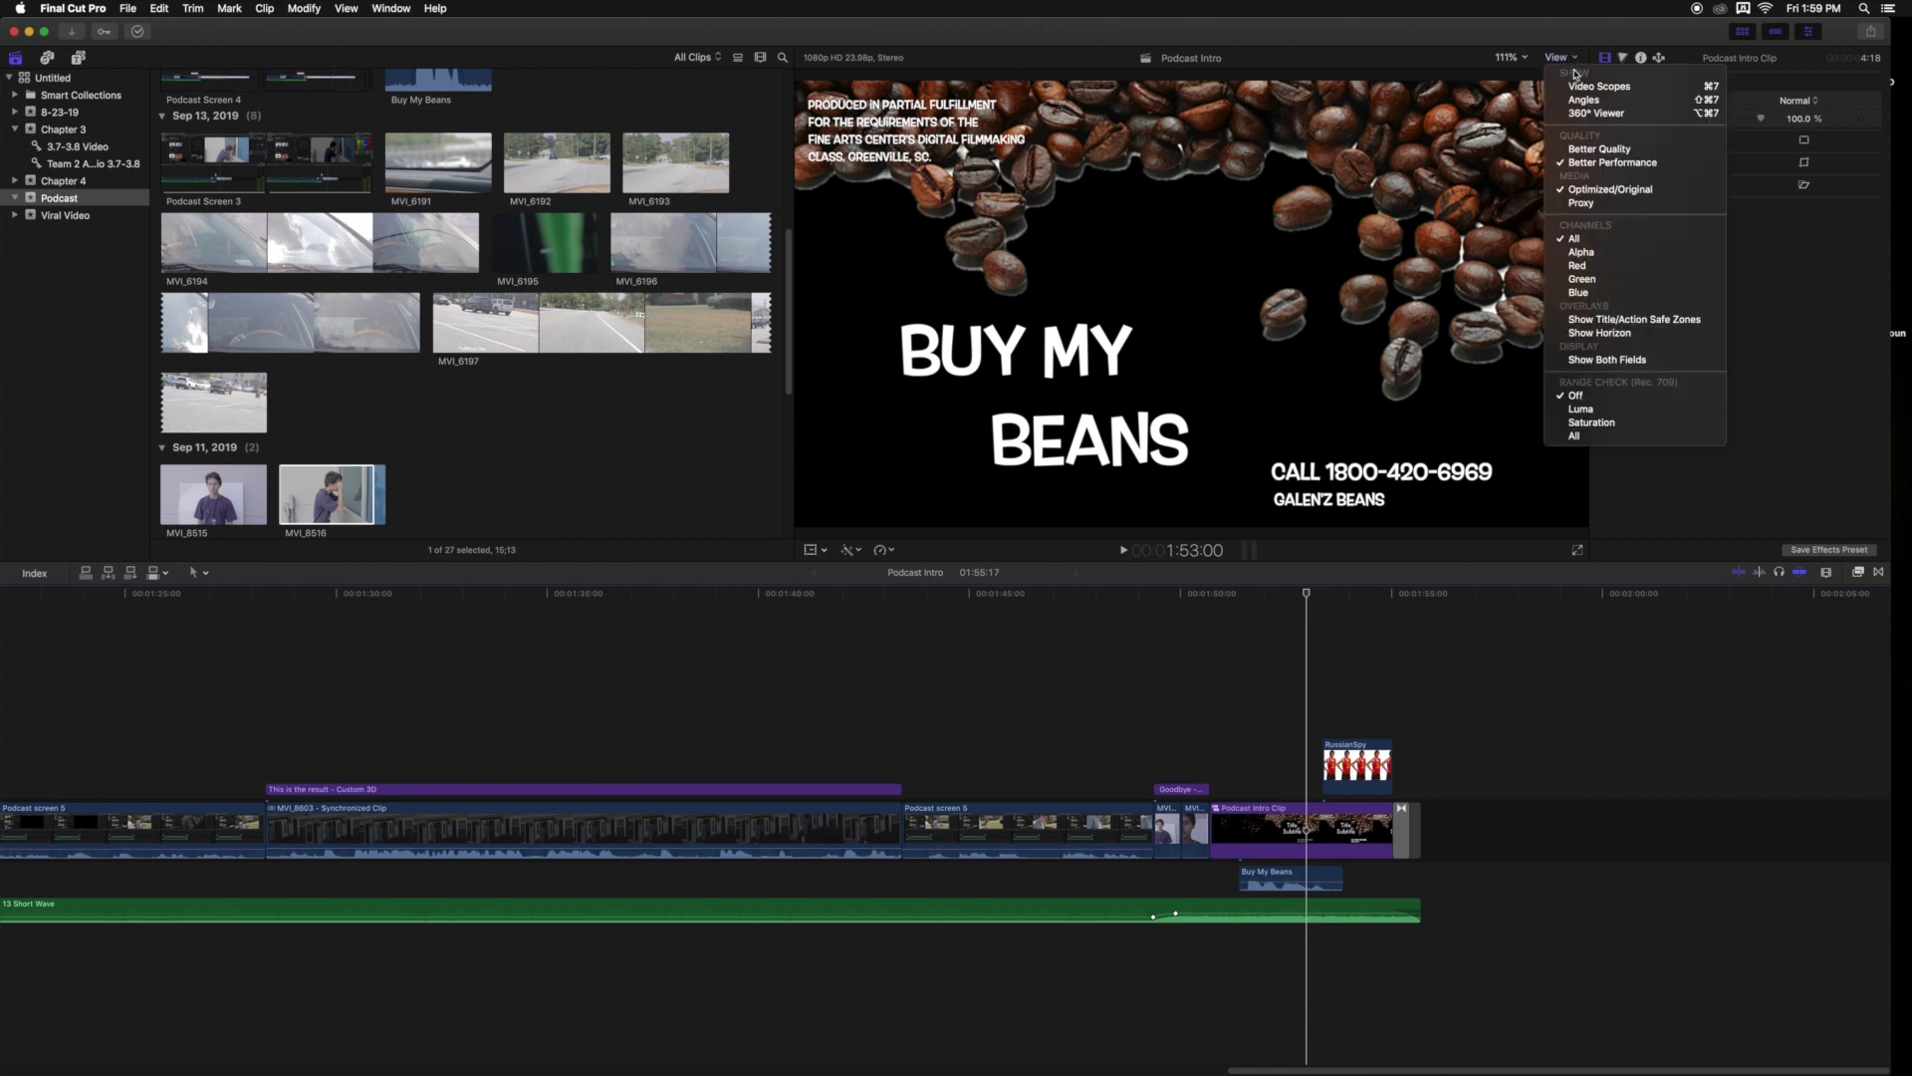
left_click(1584, 86)
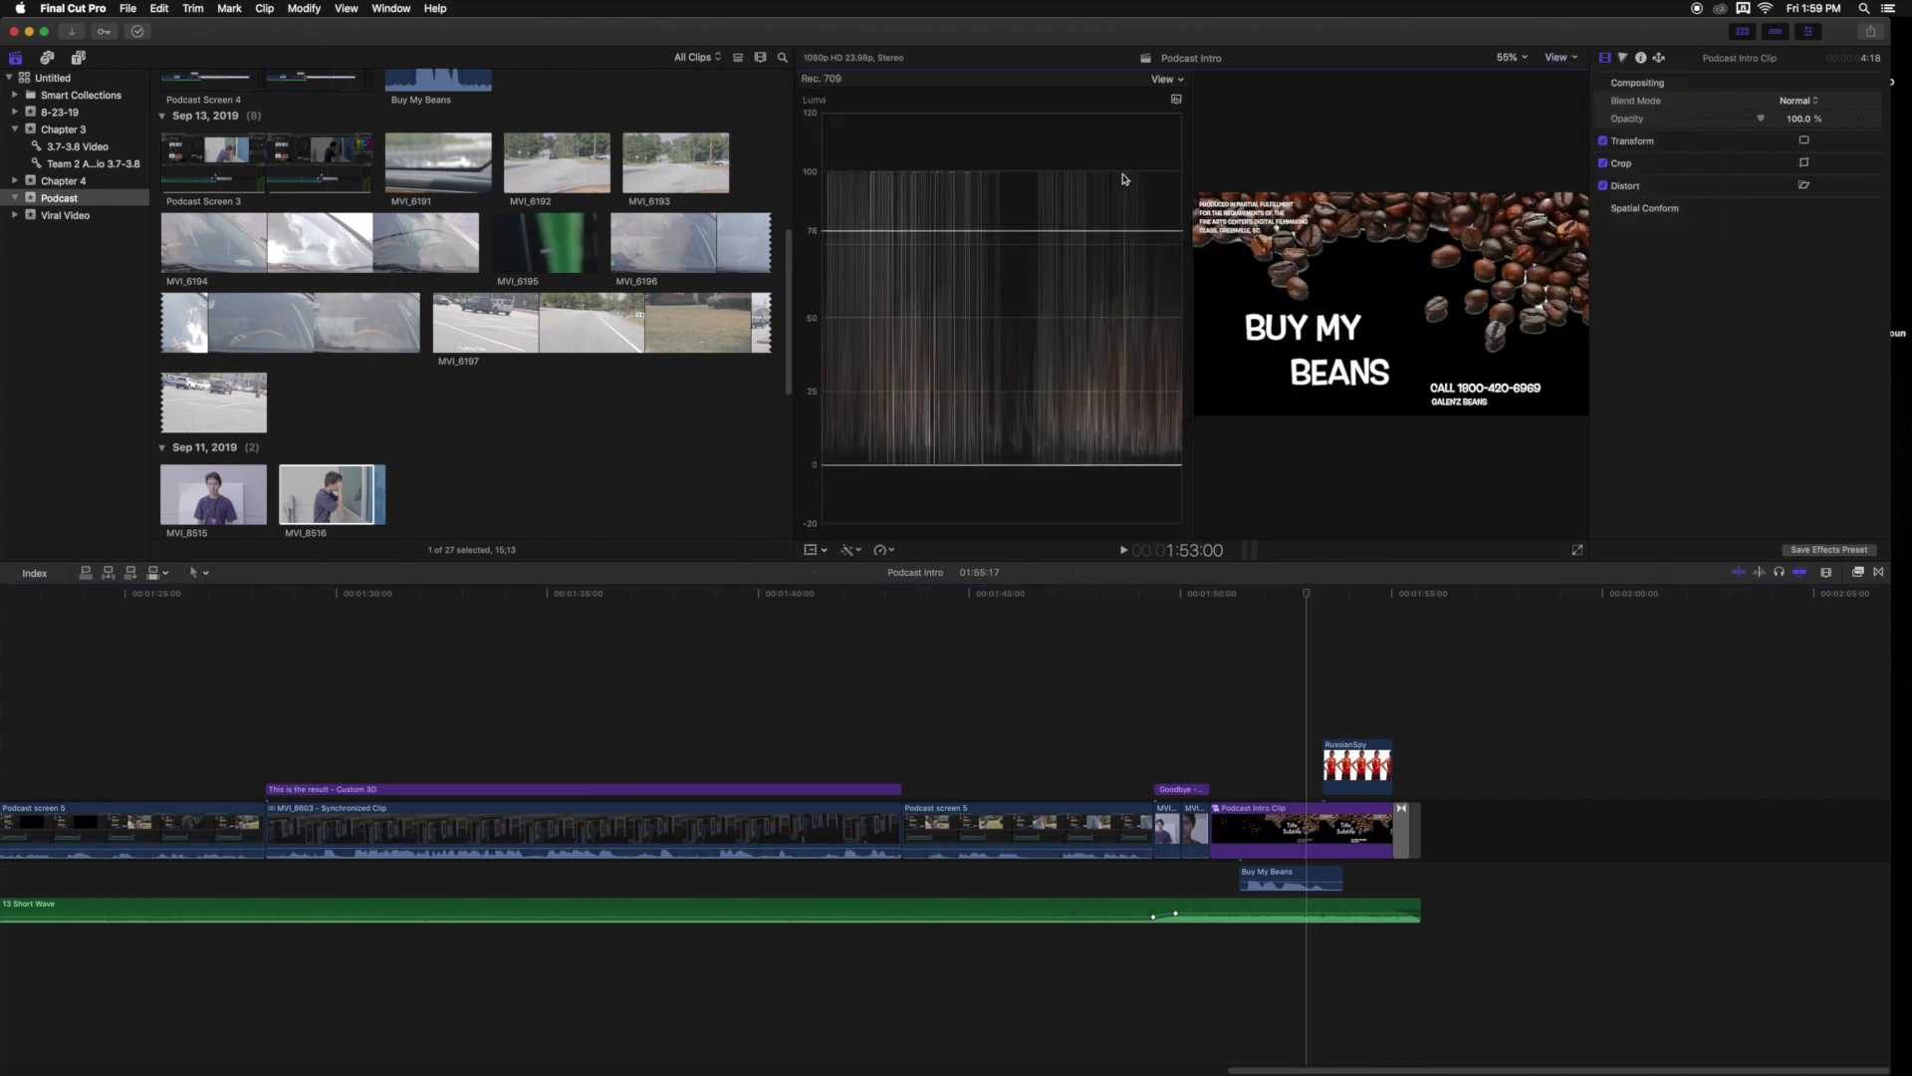
left_click(1165, 79)
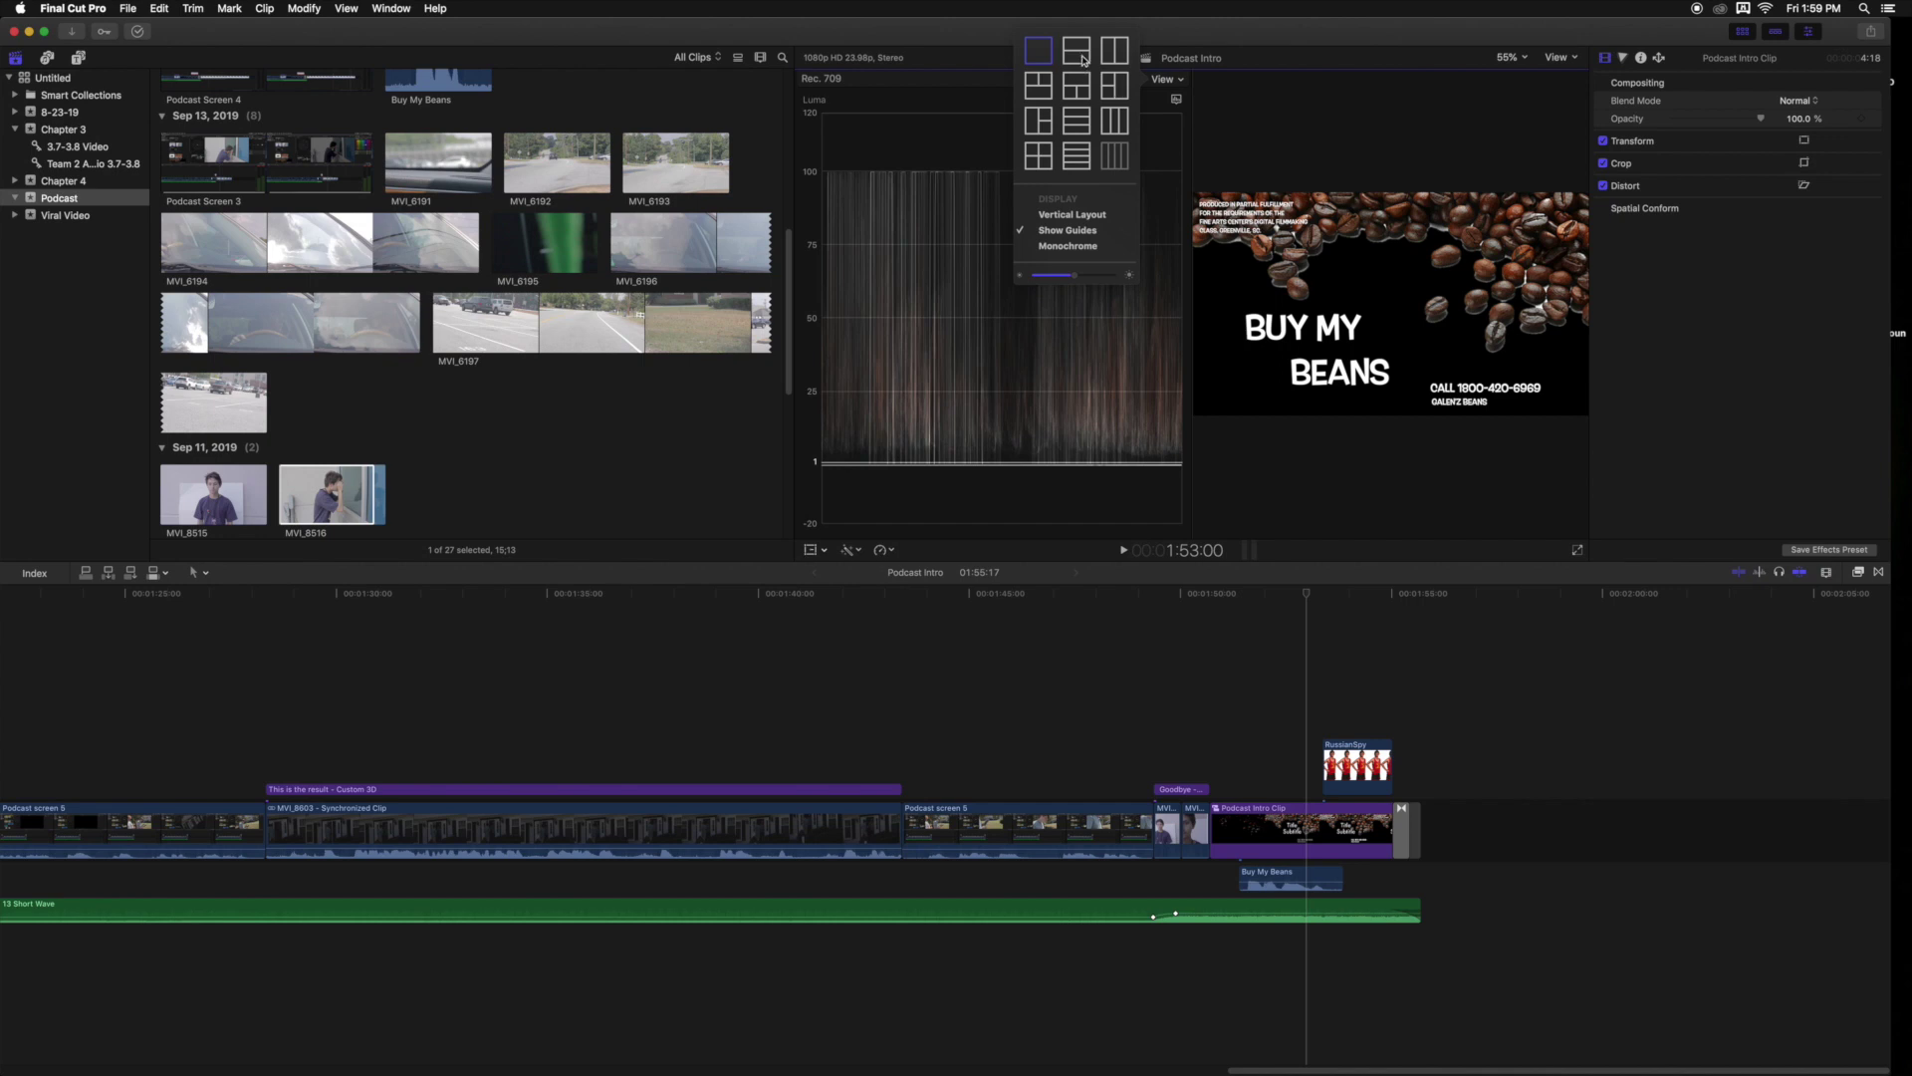
left_click(1080, 57)
left_click(1166, 78)
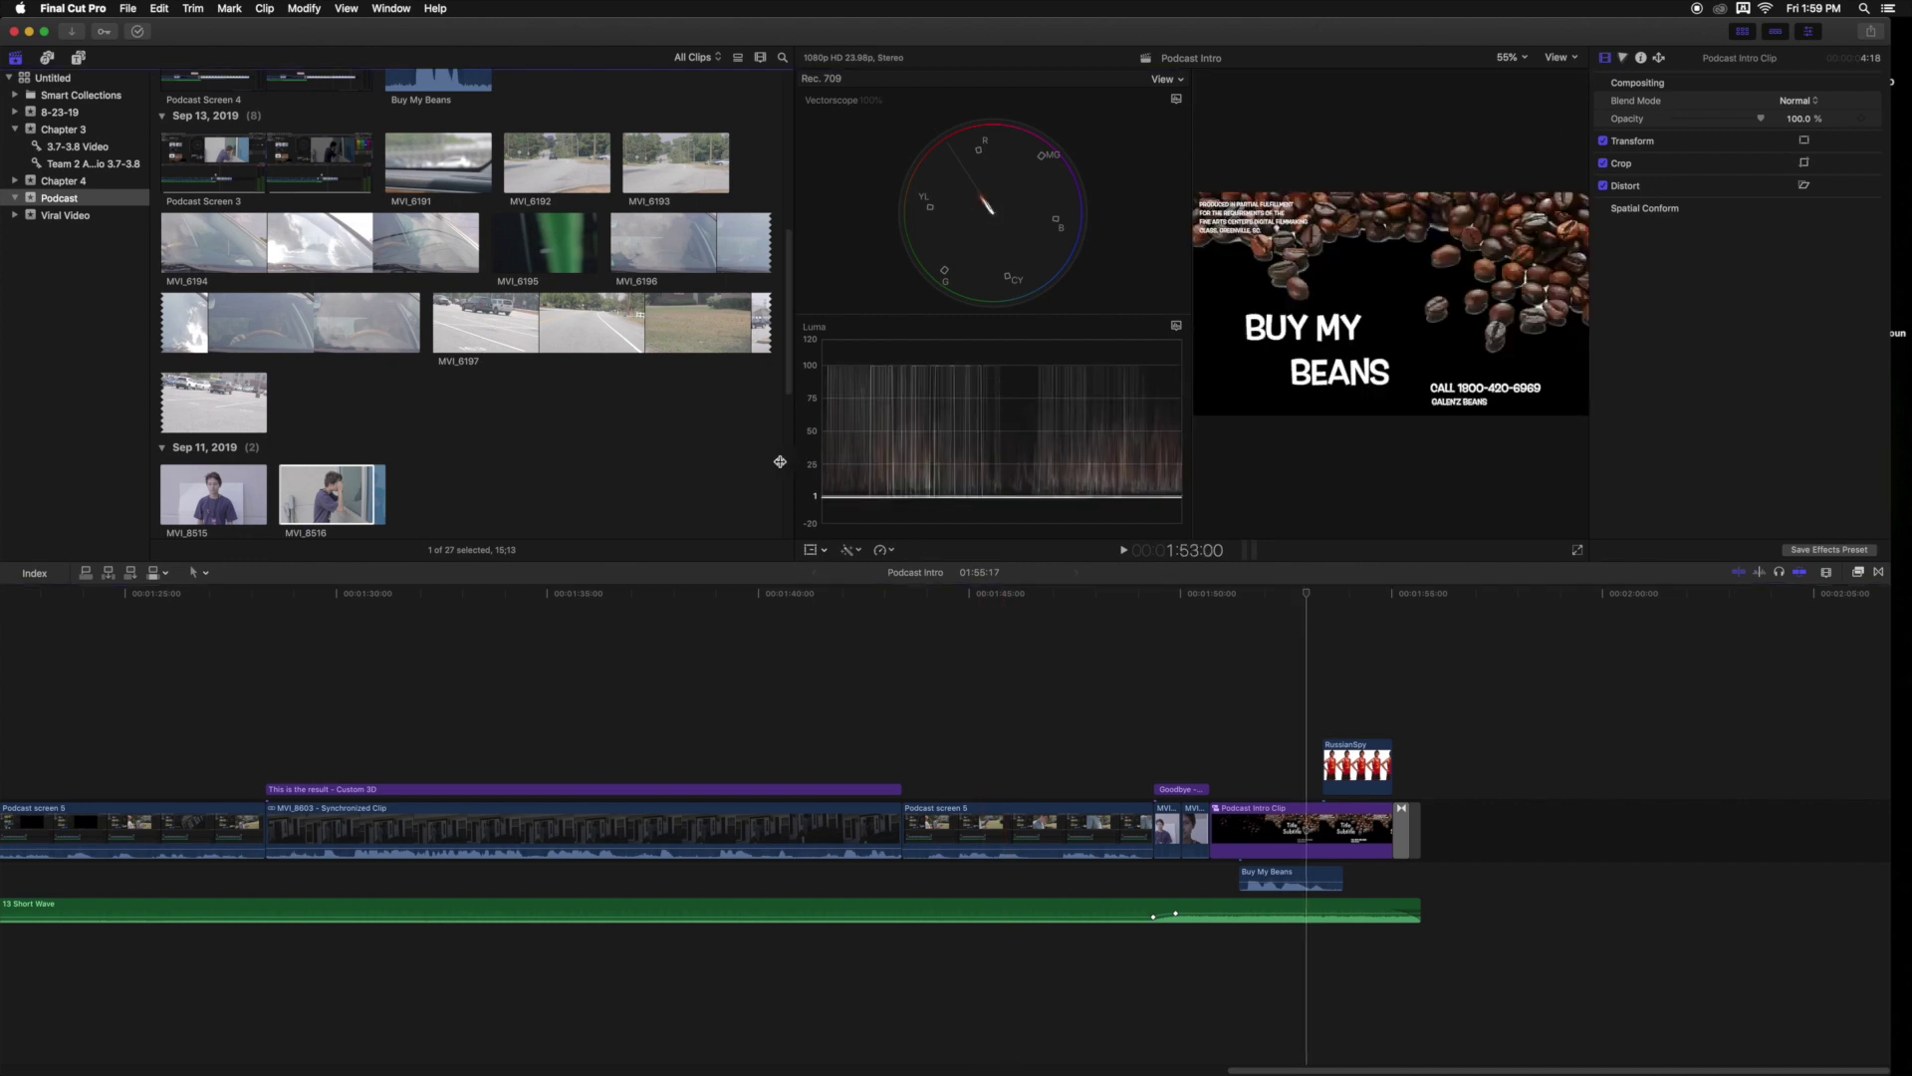
Enlarge the viewer by narrowing the browser and scopes and shortening the timeline.
left_click_drag(794, 460, 643, 448)
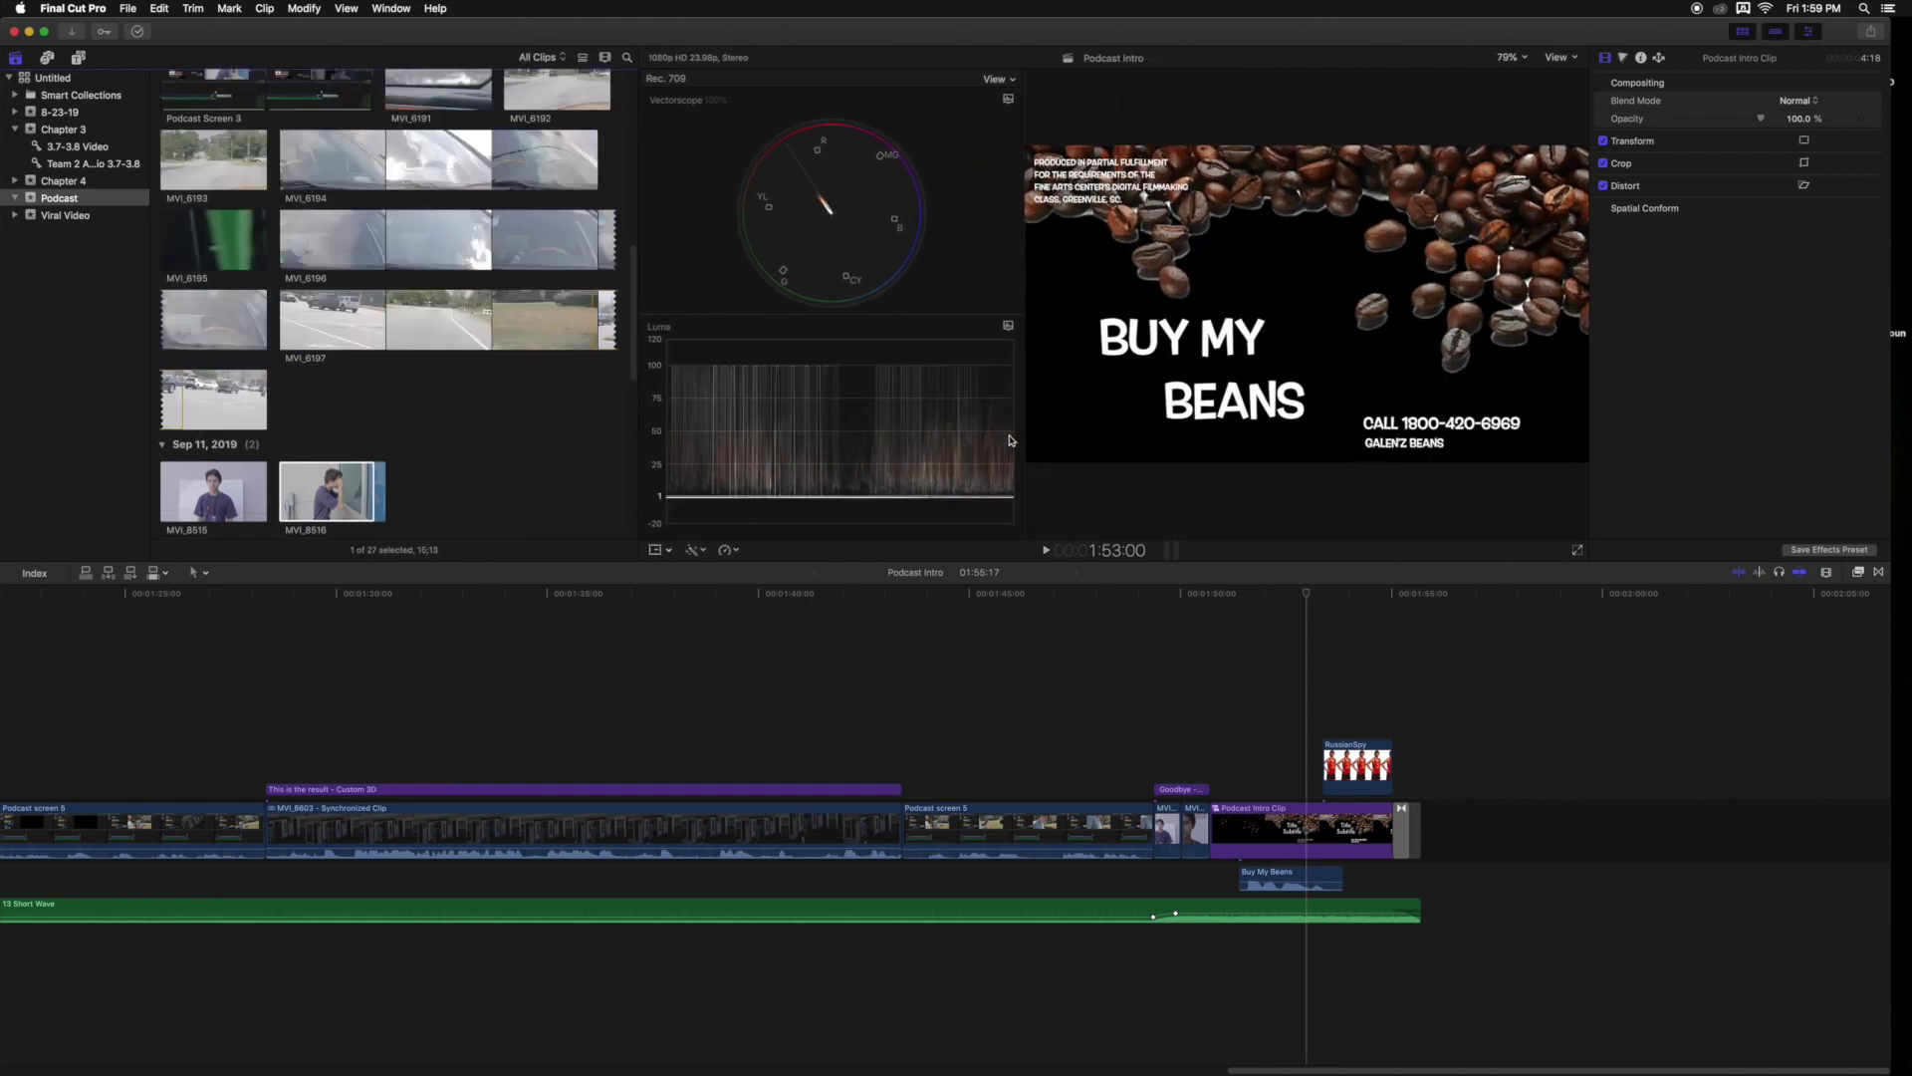
left_click_drag(1112, 435, 907, 562)
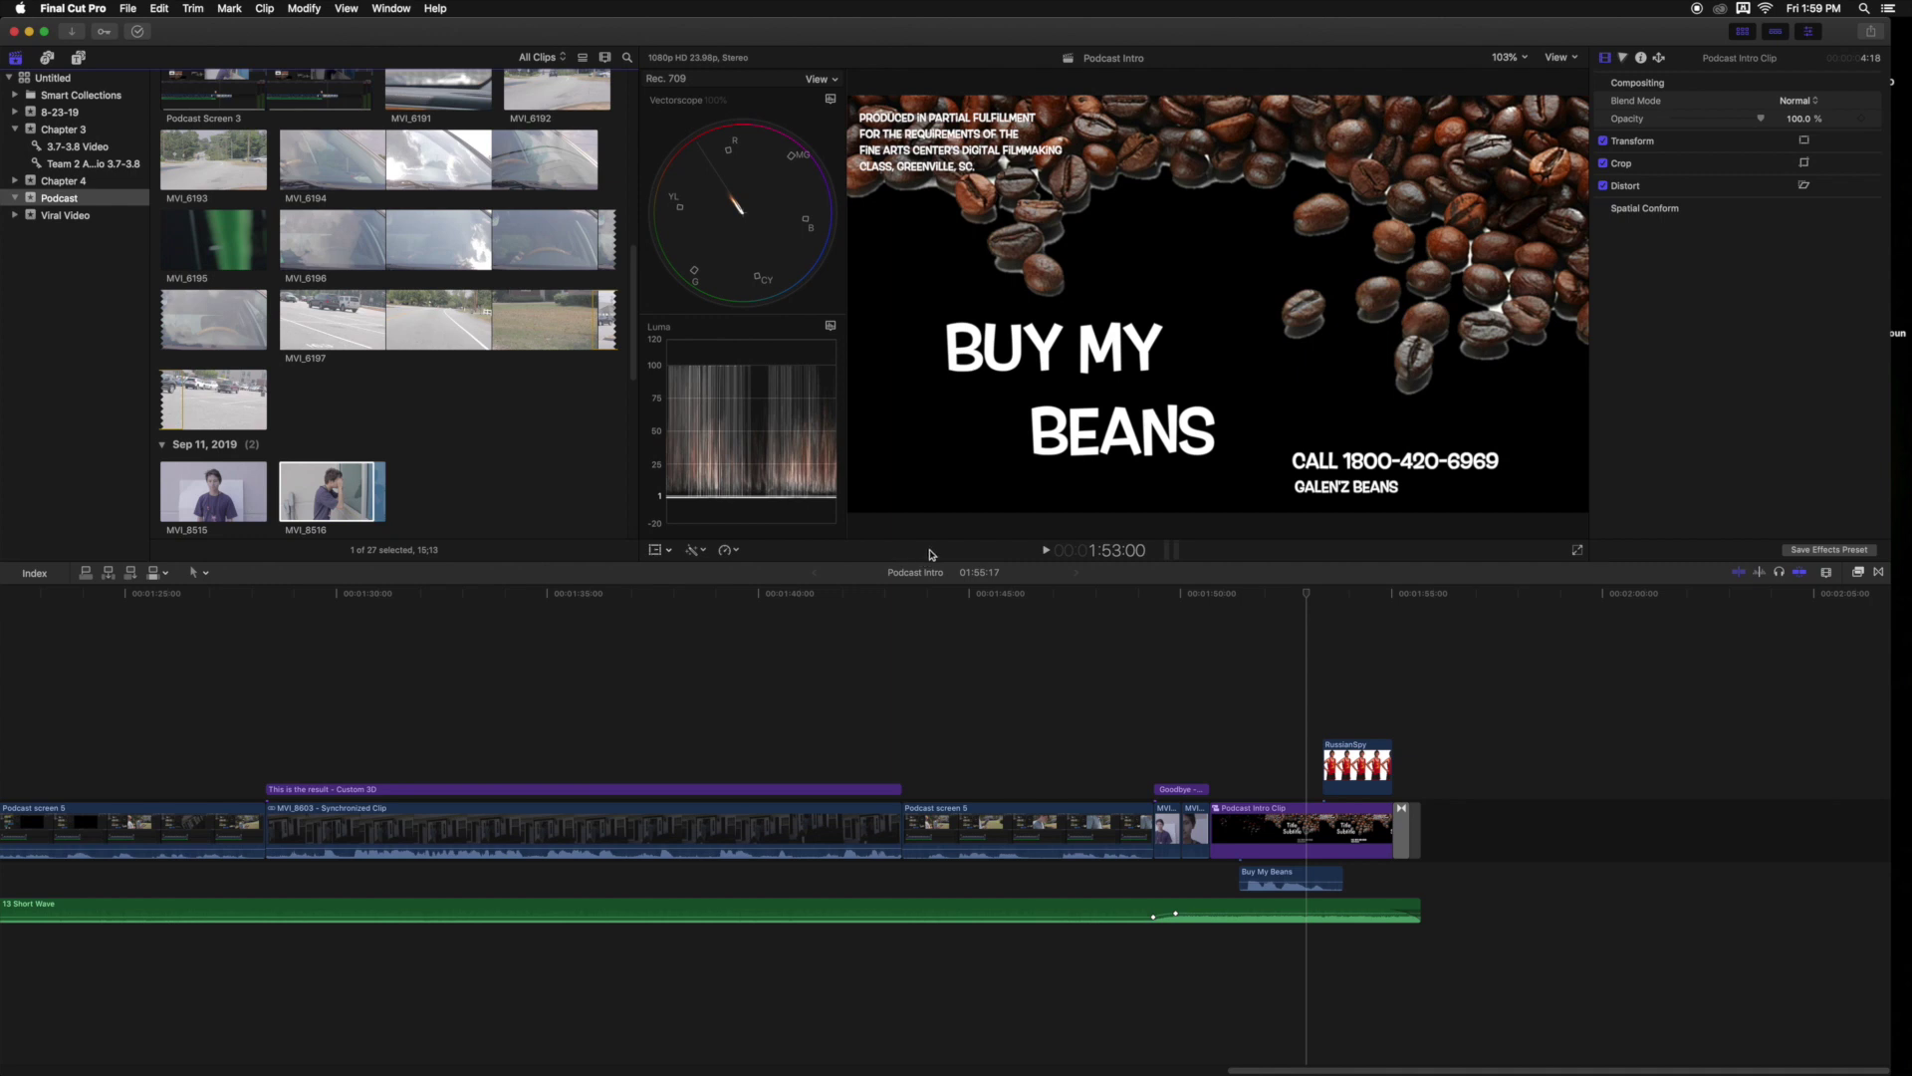
left_click_drag(926, 565, 900, 766)
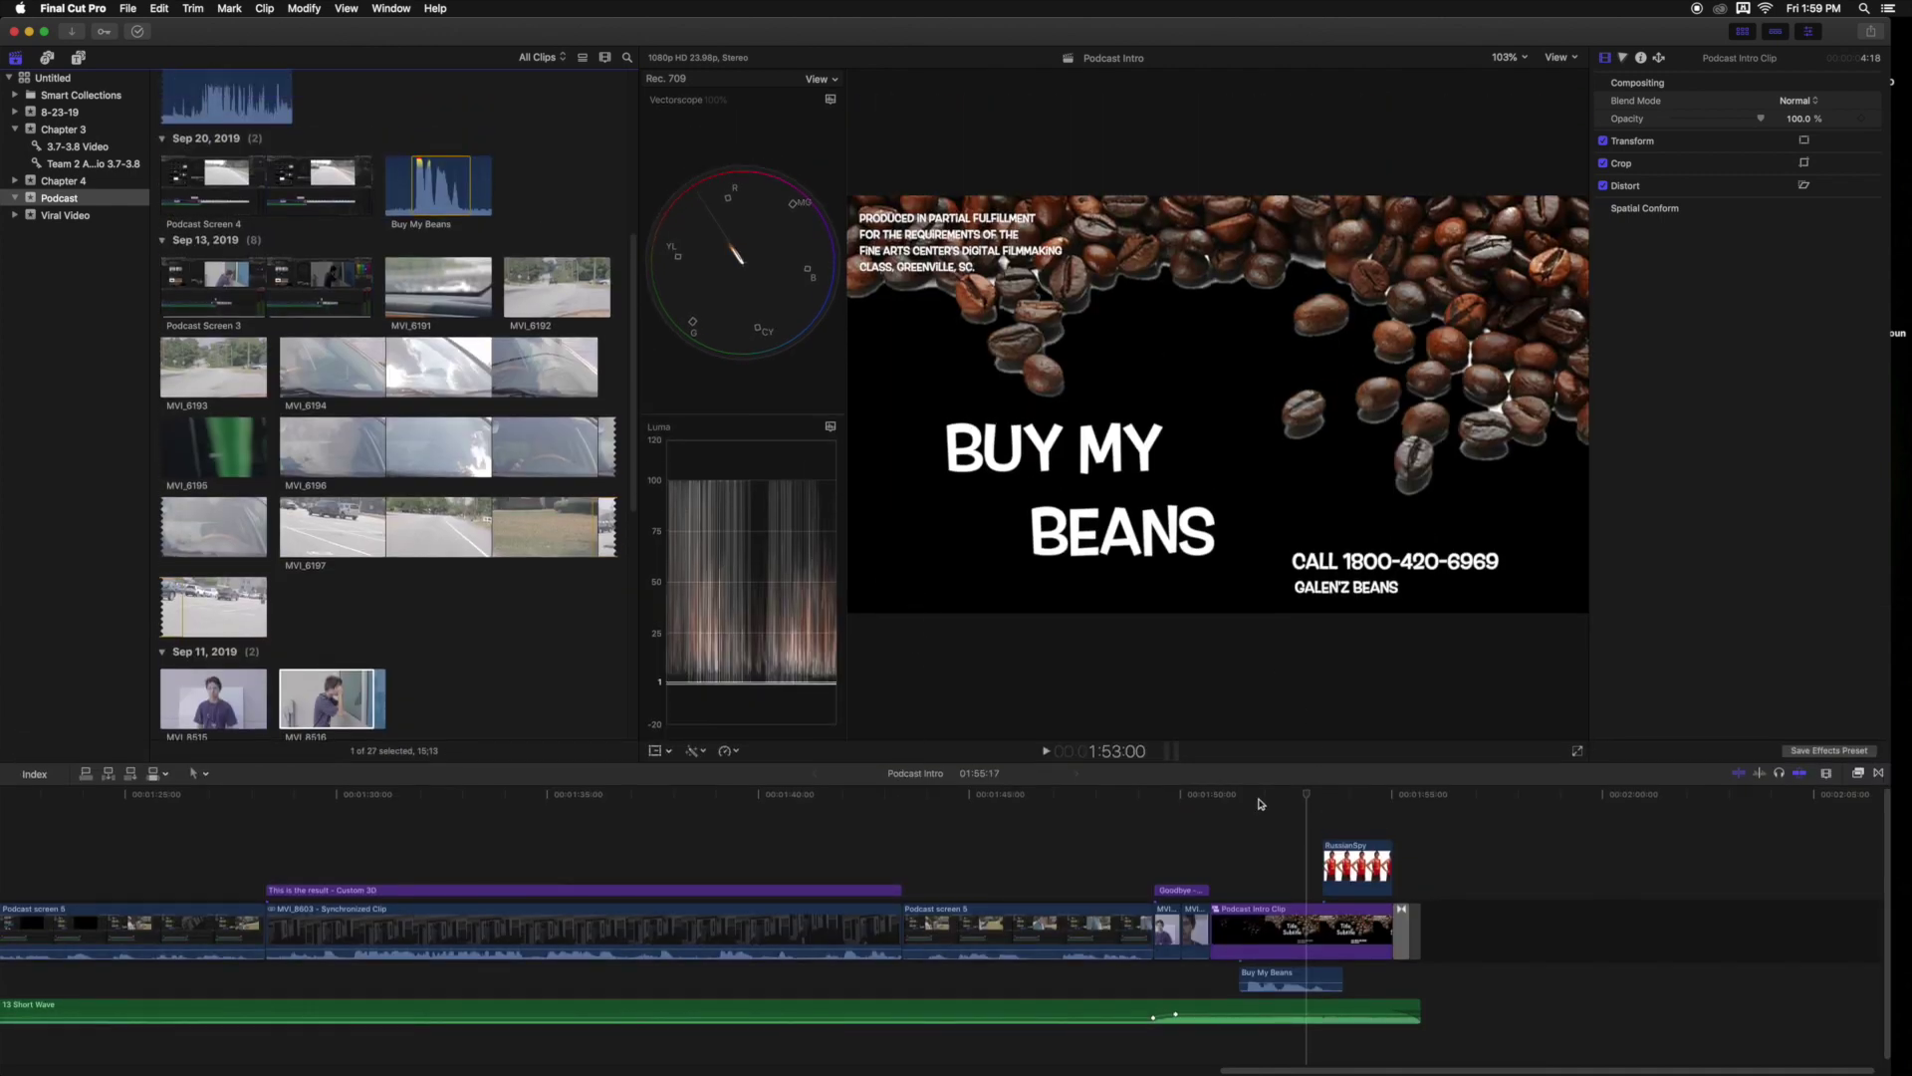
Save the layout as a workspace named 'podcast' and confirm it in the Workspaces list.
left_click(391, 9)
mouse_move(433, 125)
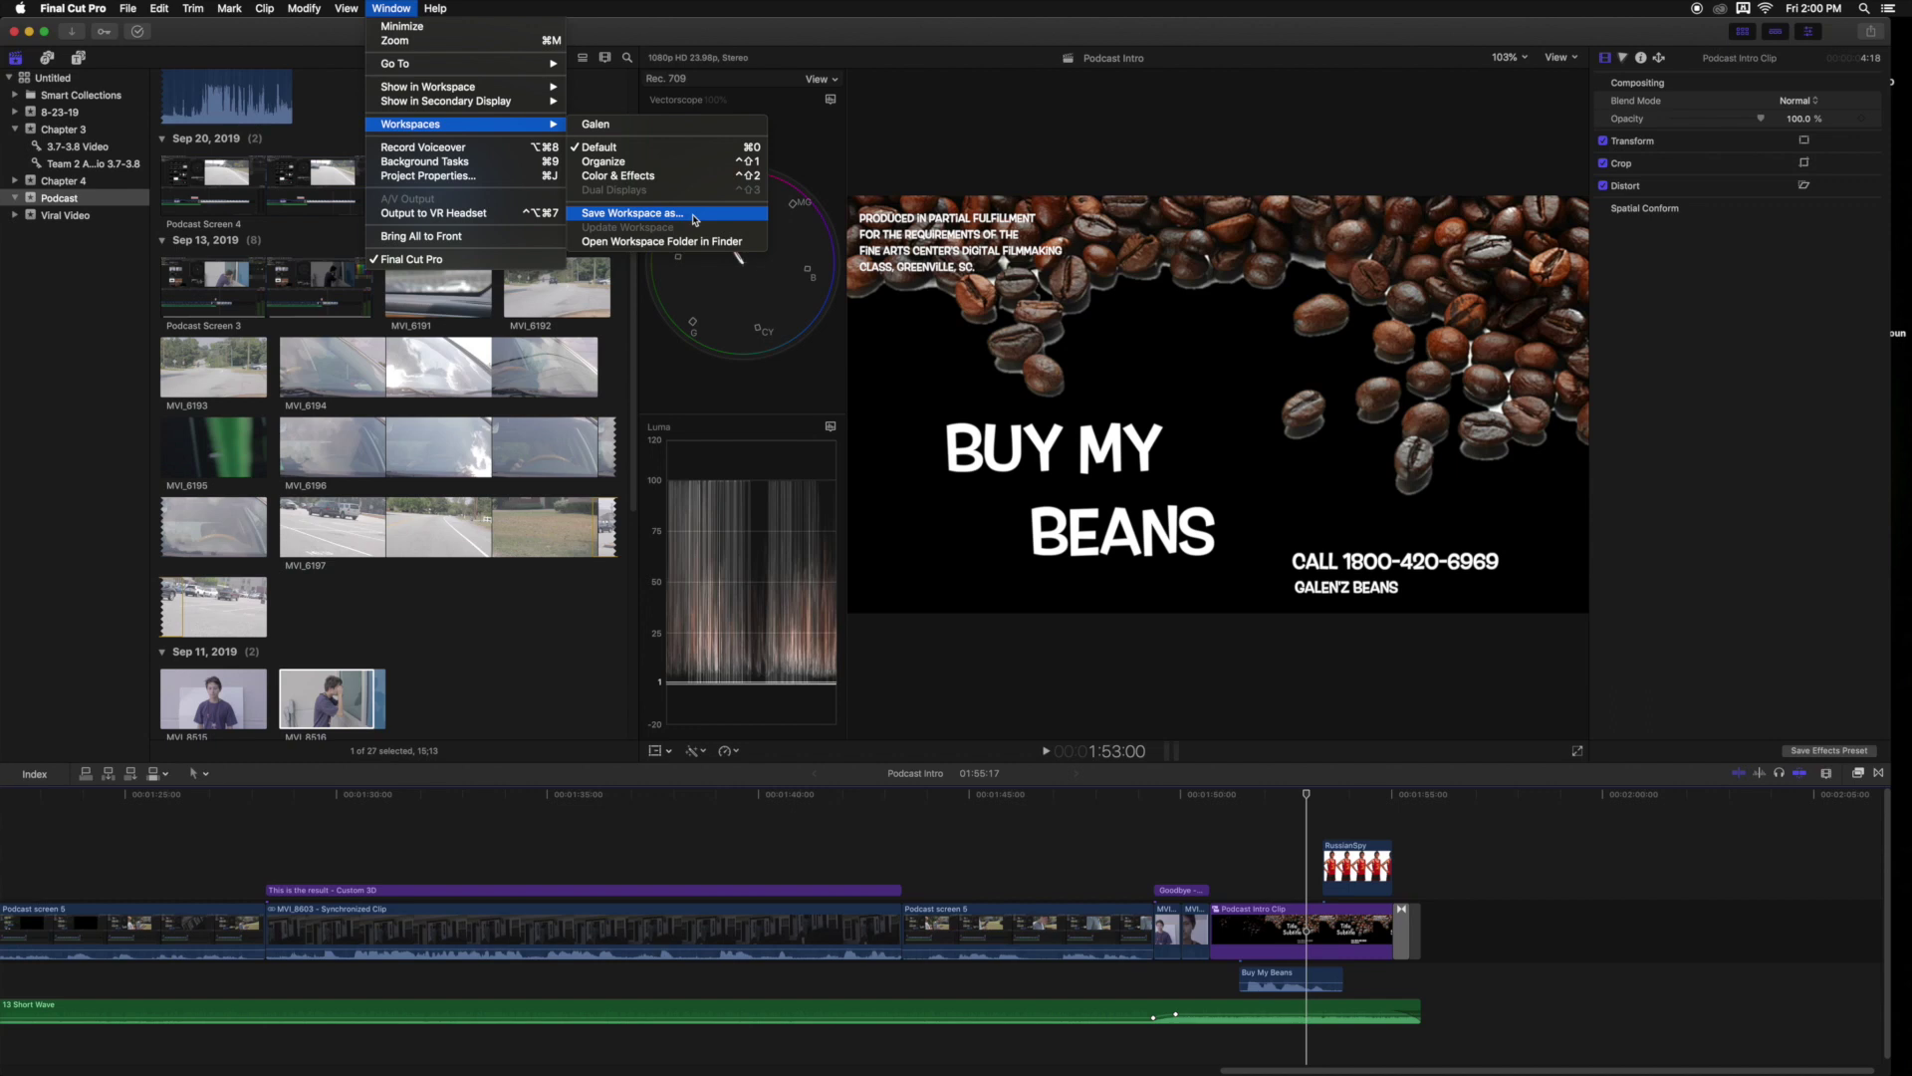
left_click(692, 216)
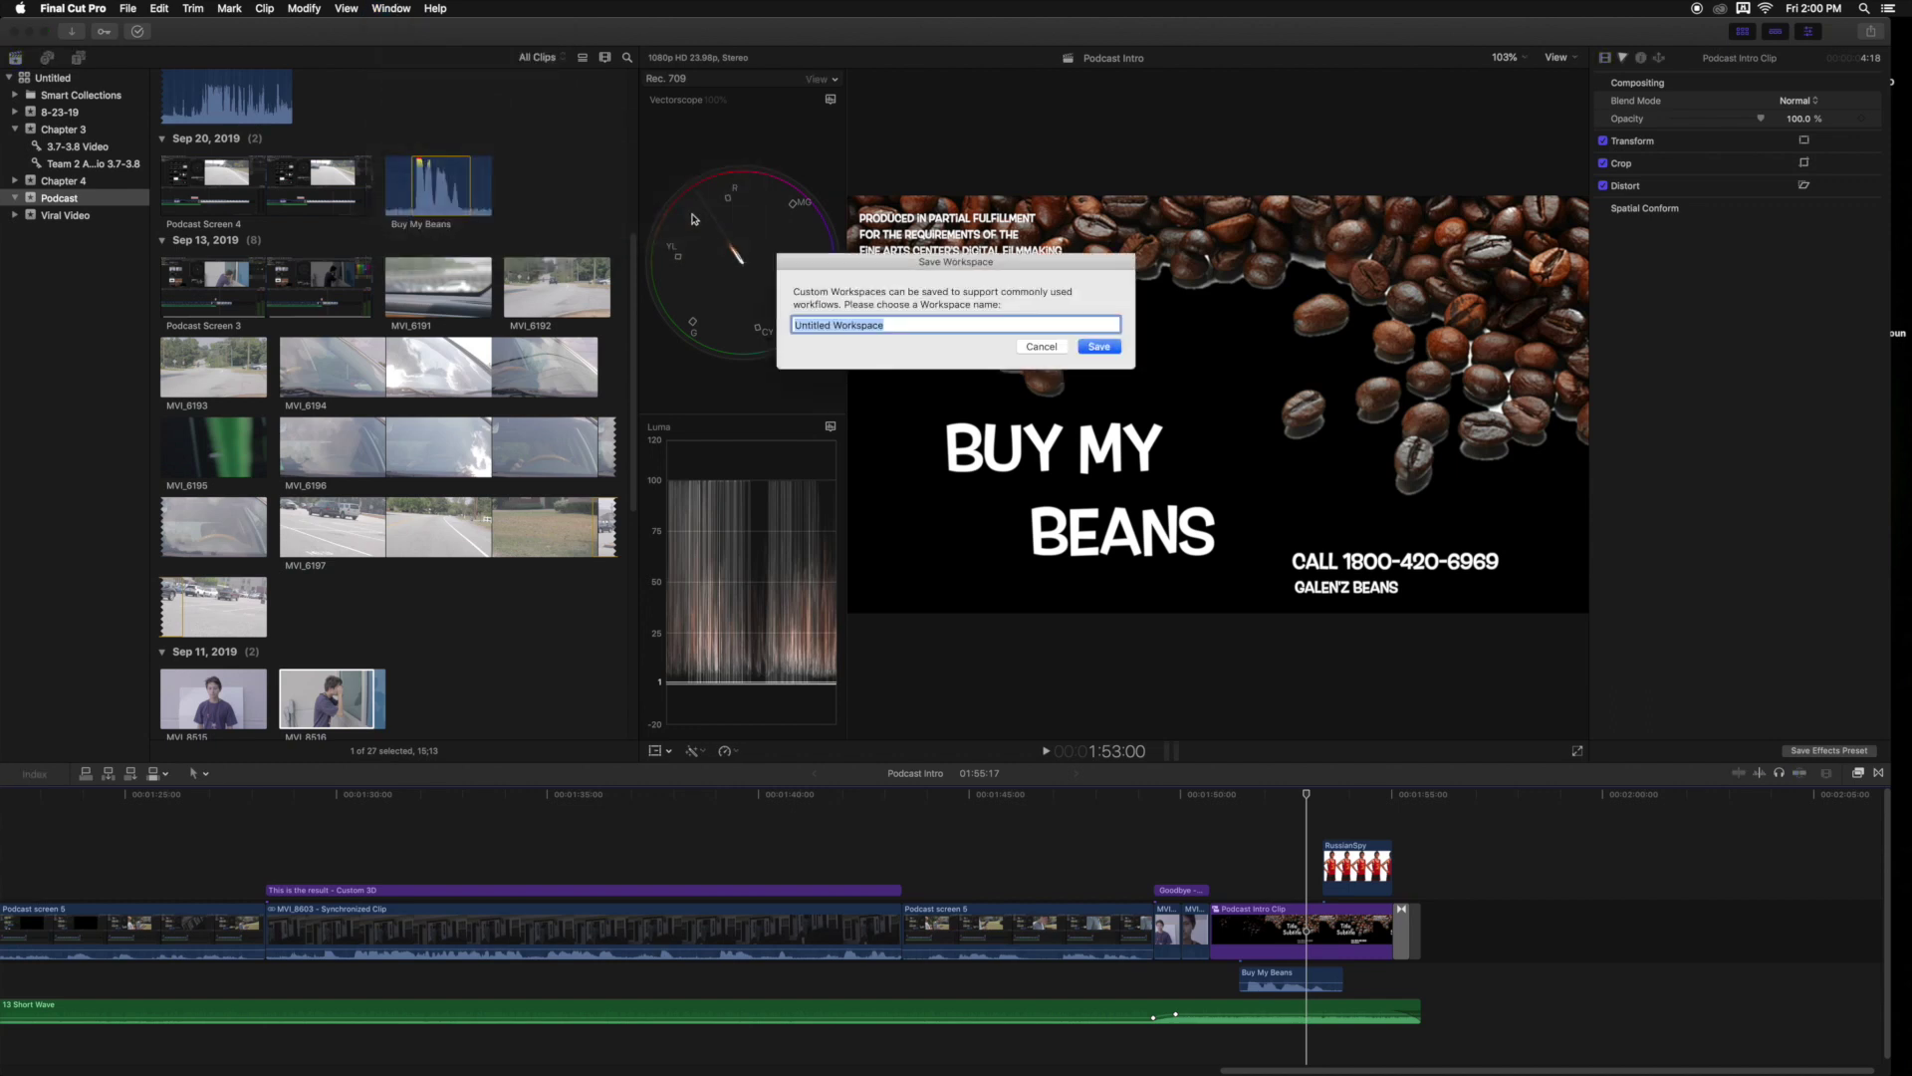
type("podcast")
left_click(1098, 348)
left_click(393, 9)
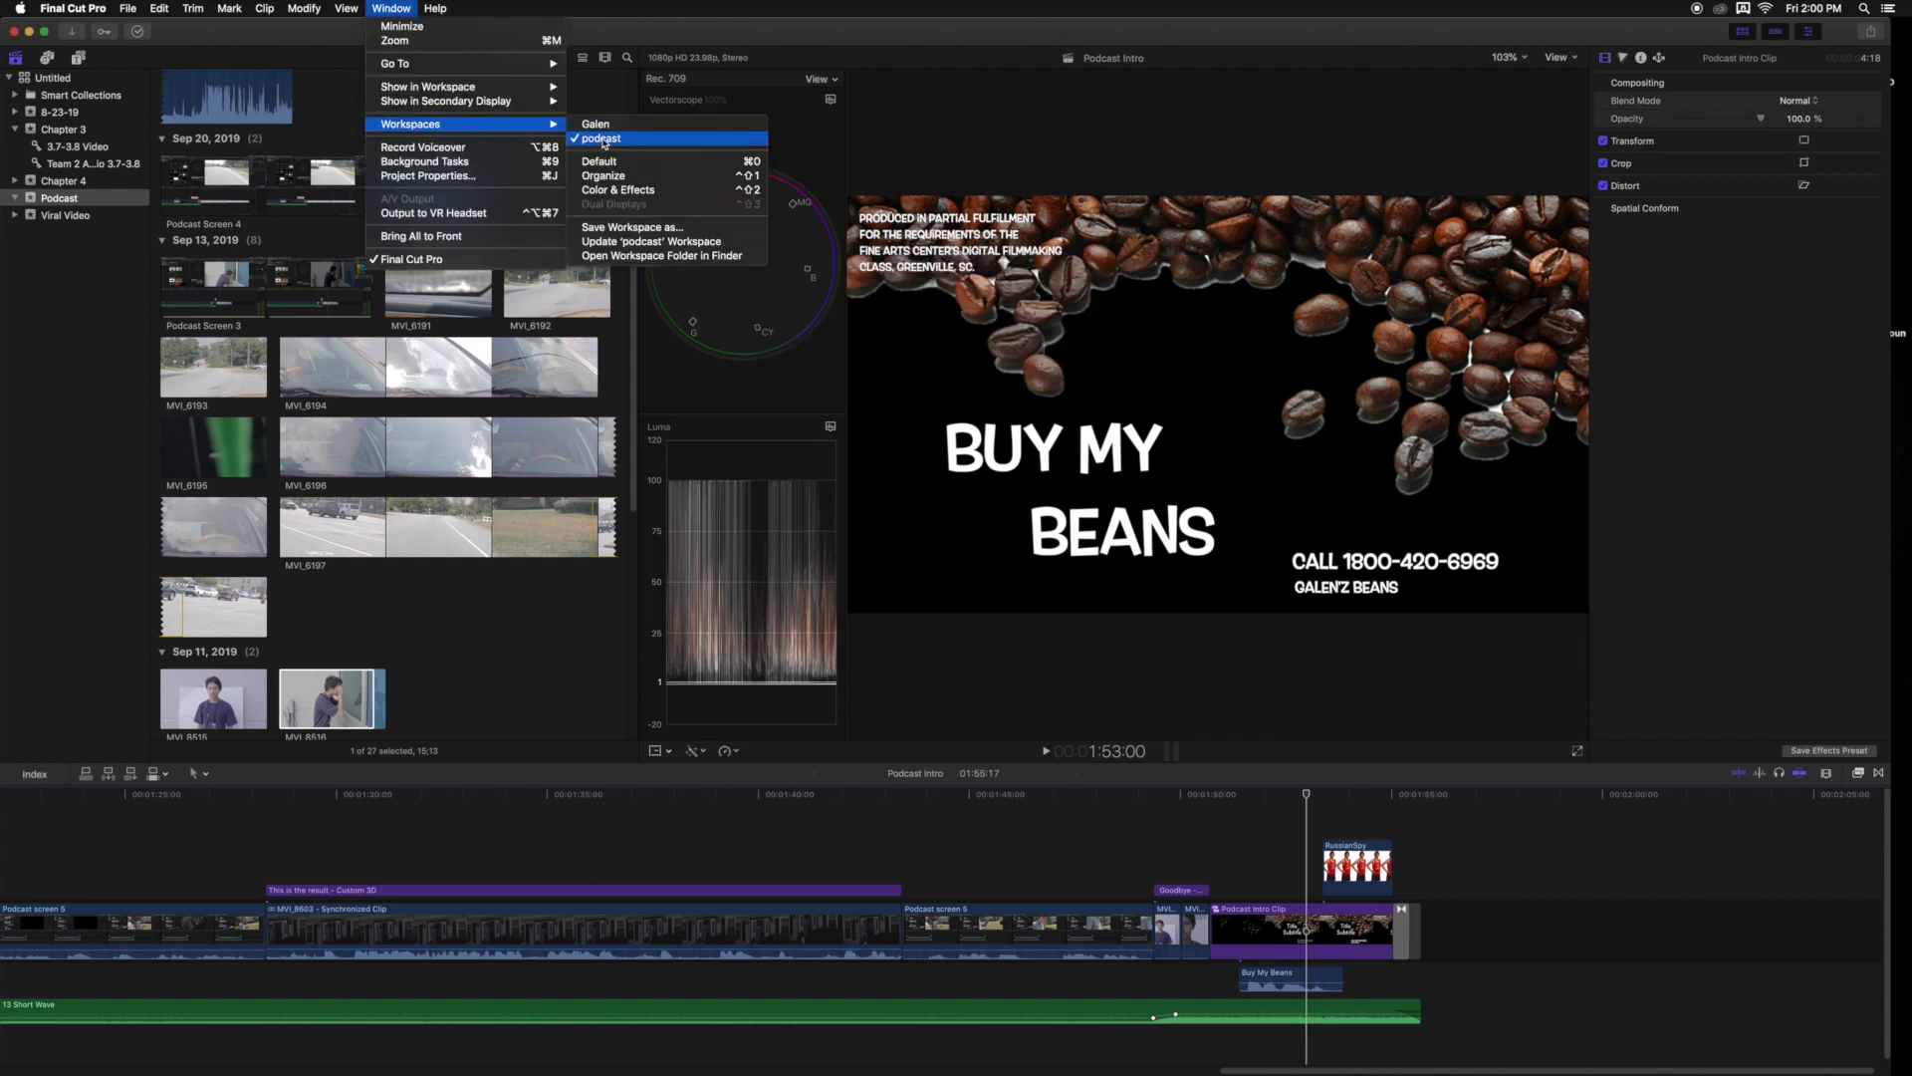
Switch to the Galen workspace, then Default, and finish on Organize.
left_click(619, 129)
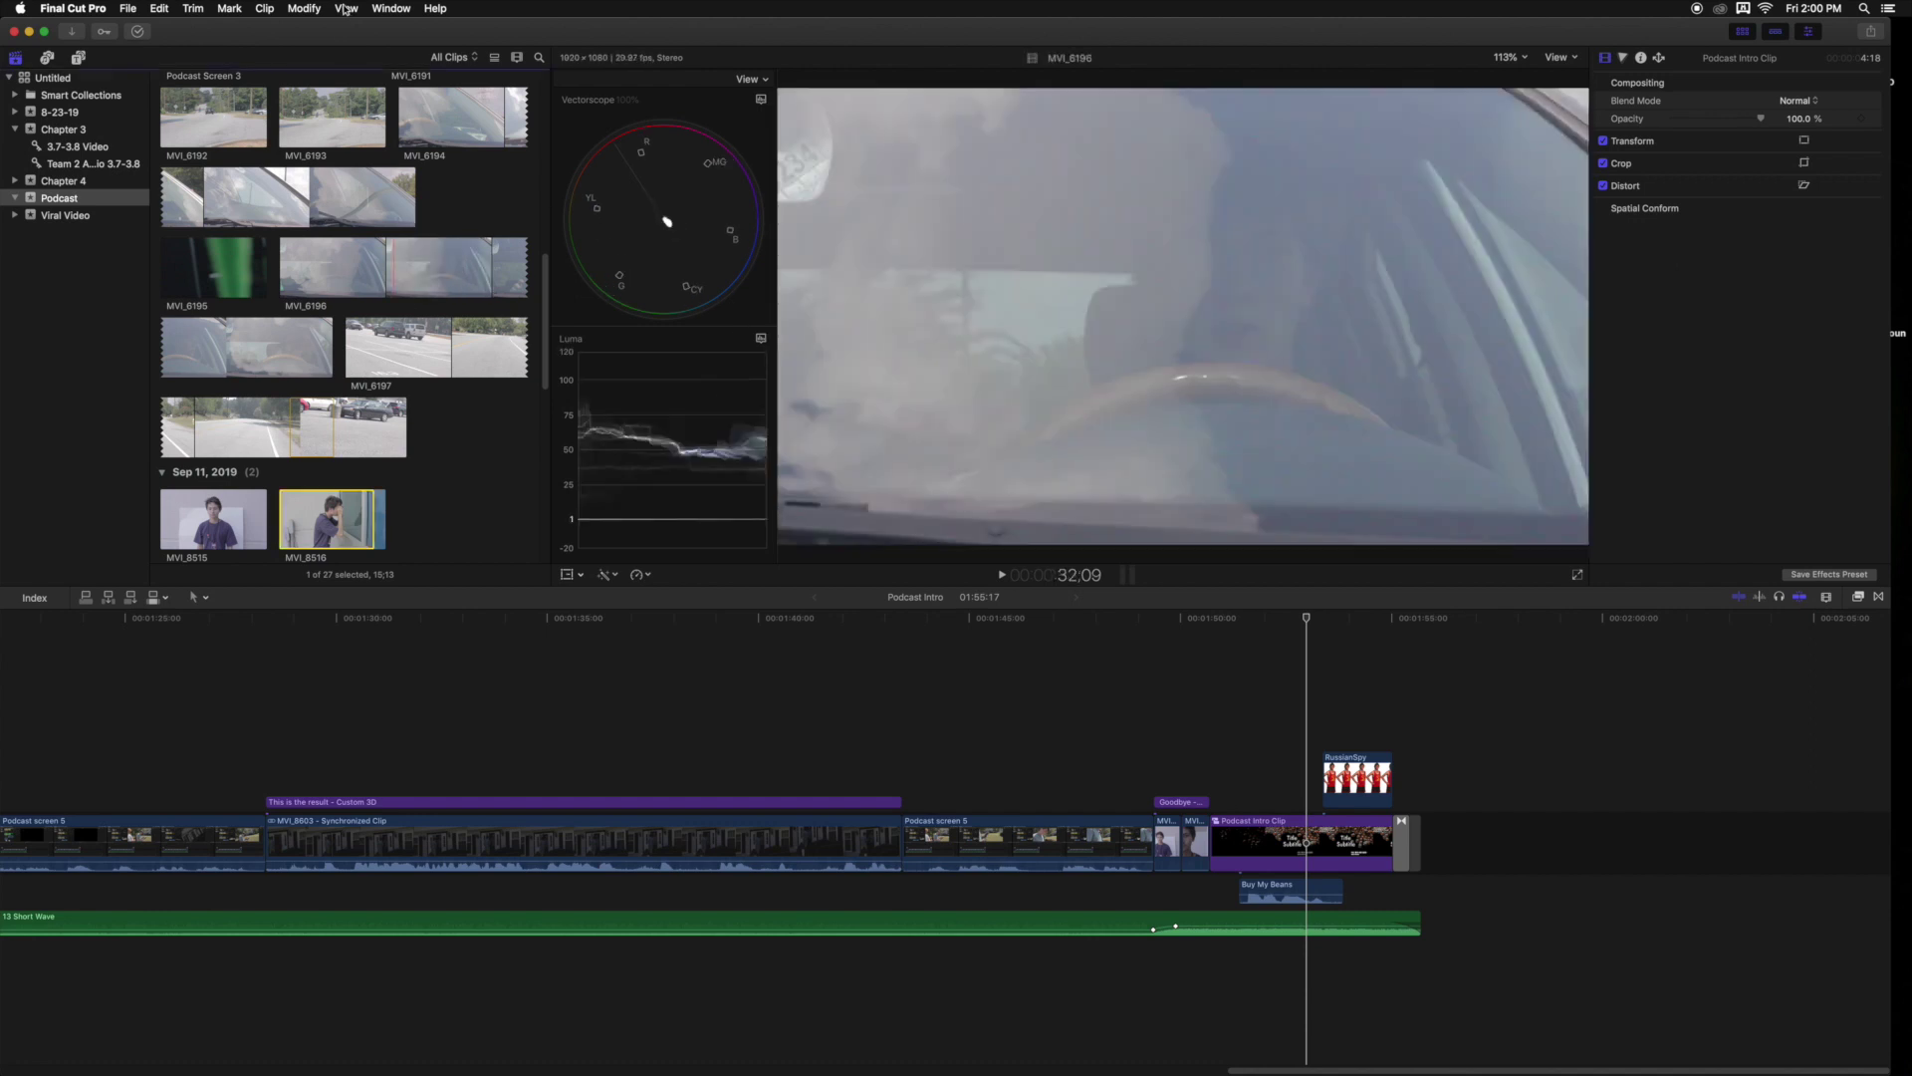
left_click(392, 8)
mouse_move(435, 123)
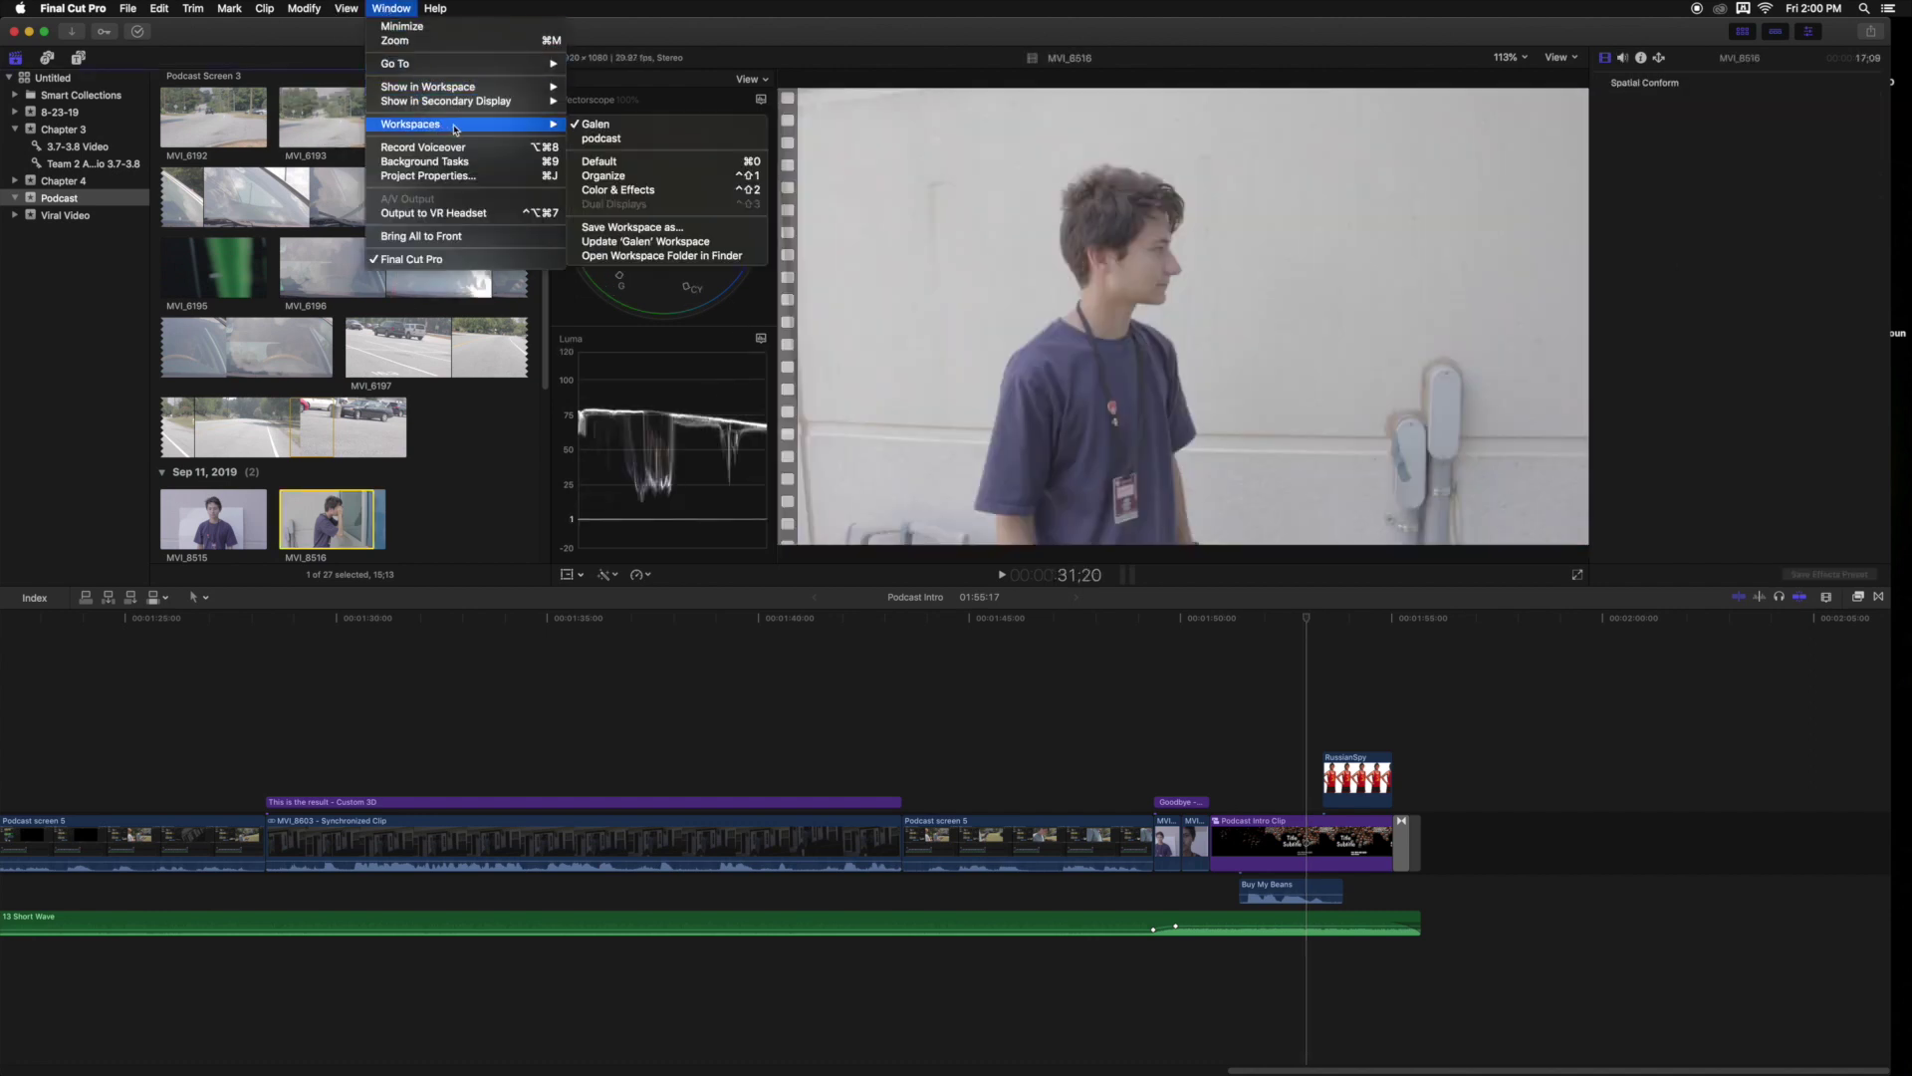
left_click(597, 161)
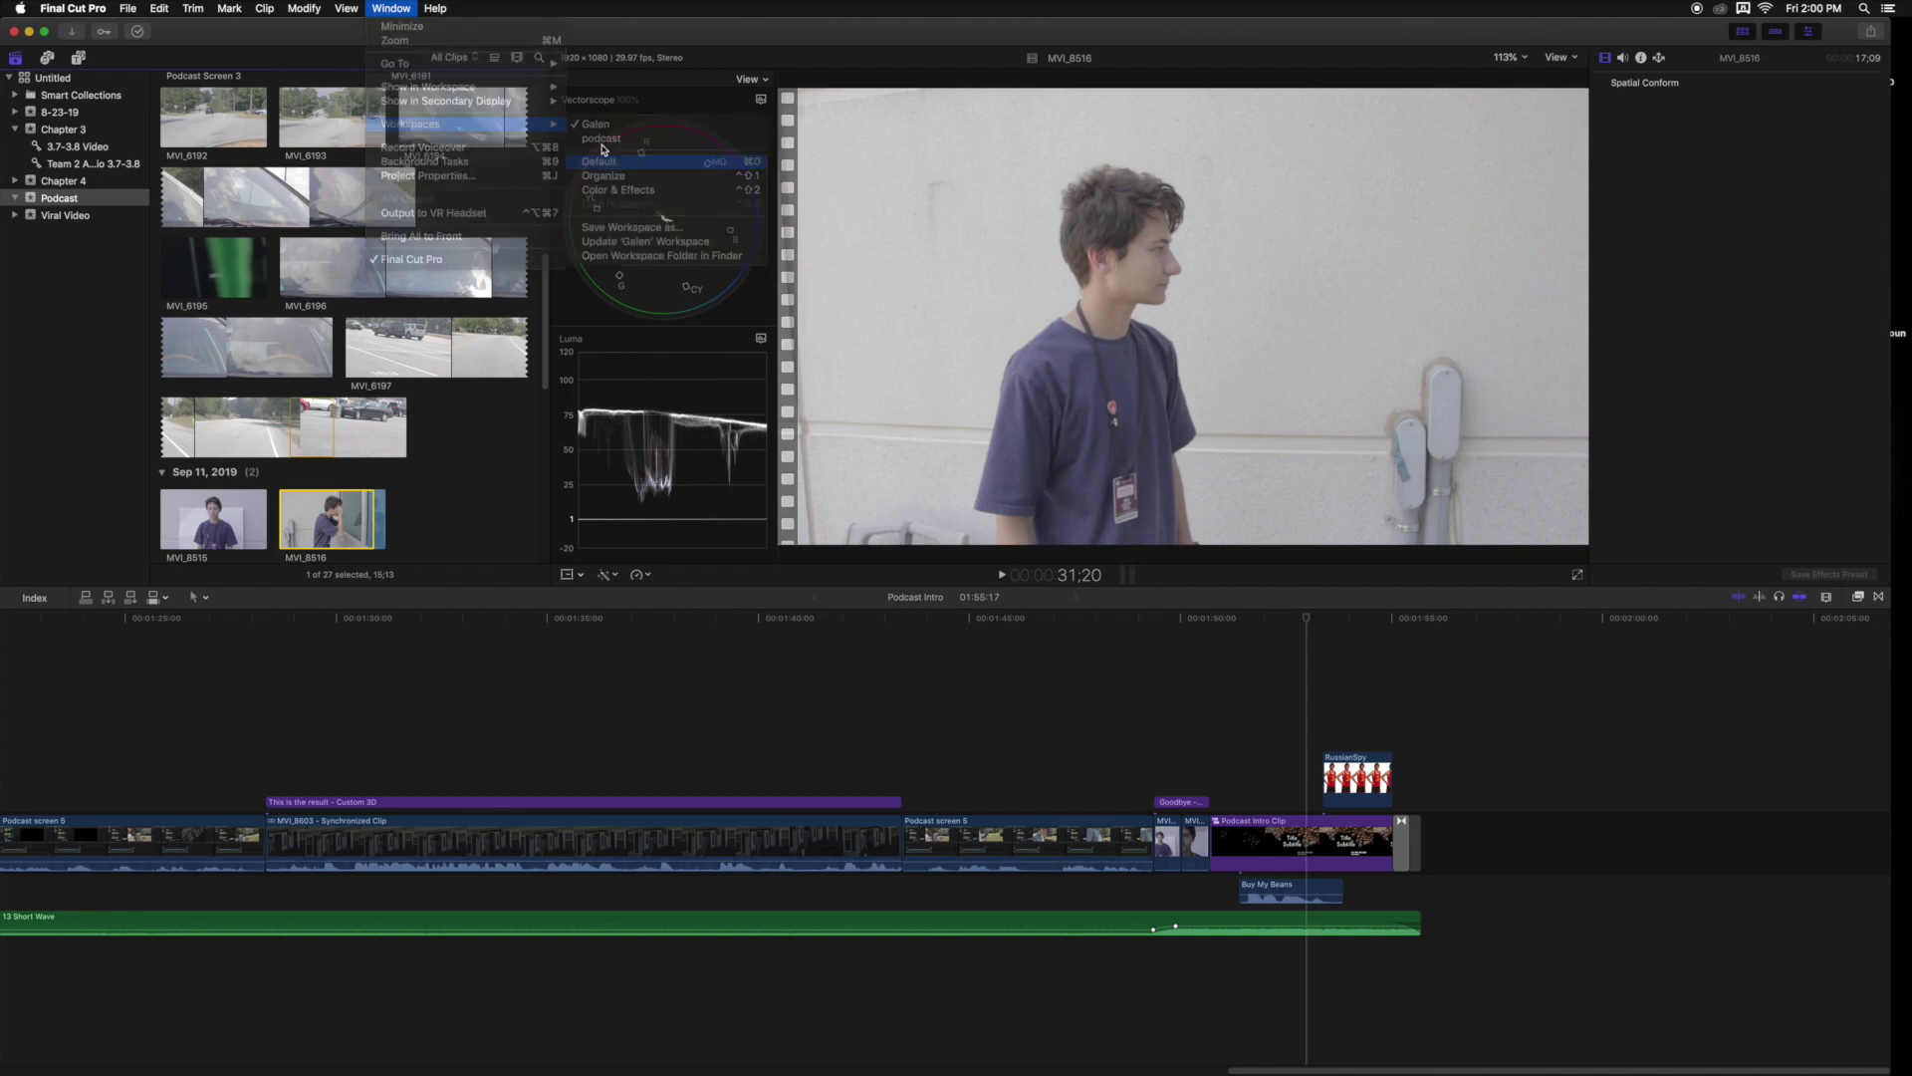
left_click(392, 8)
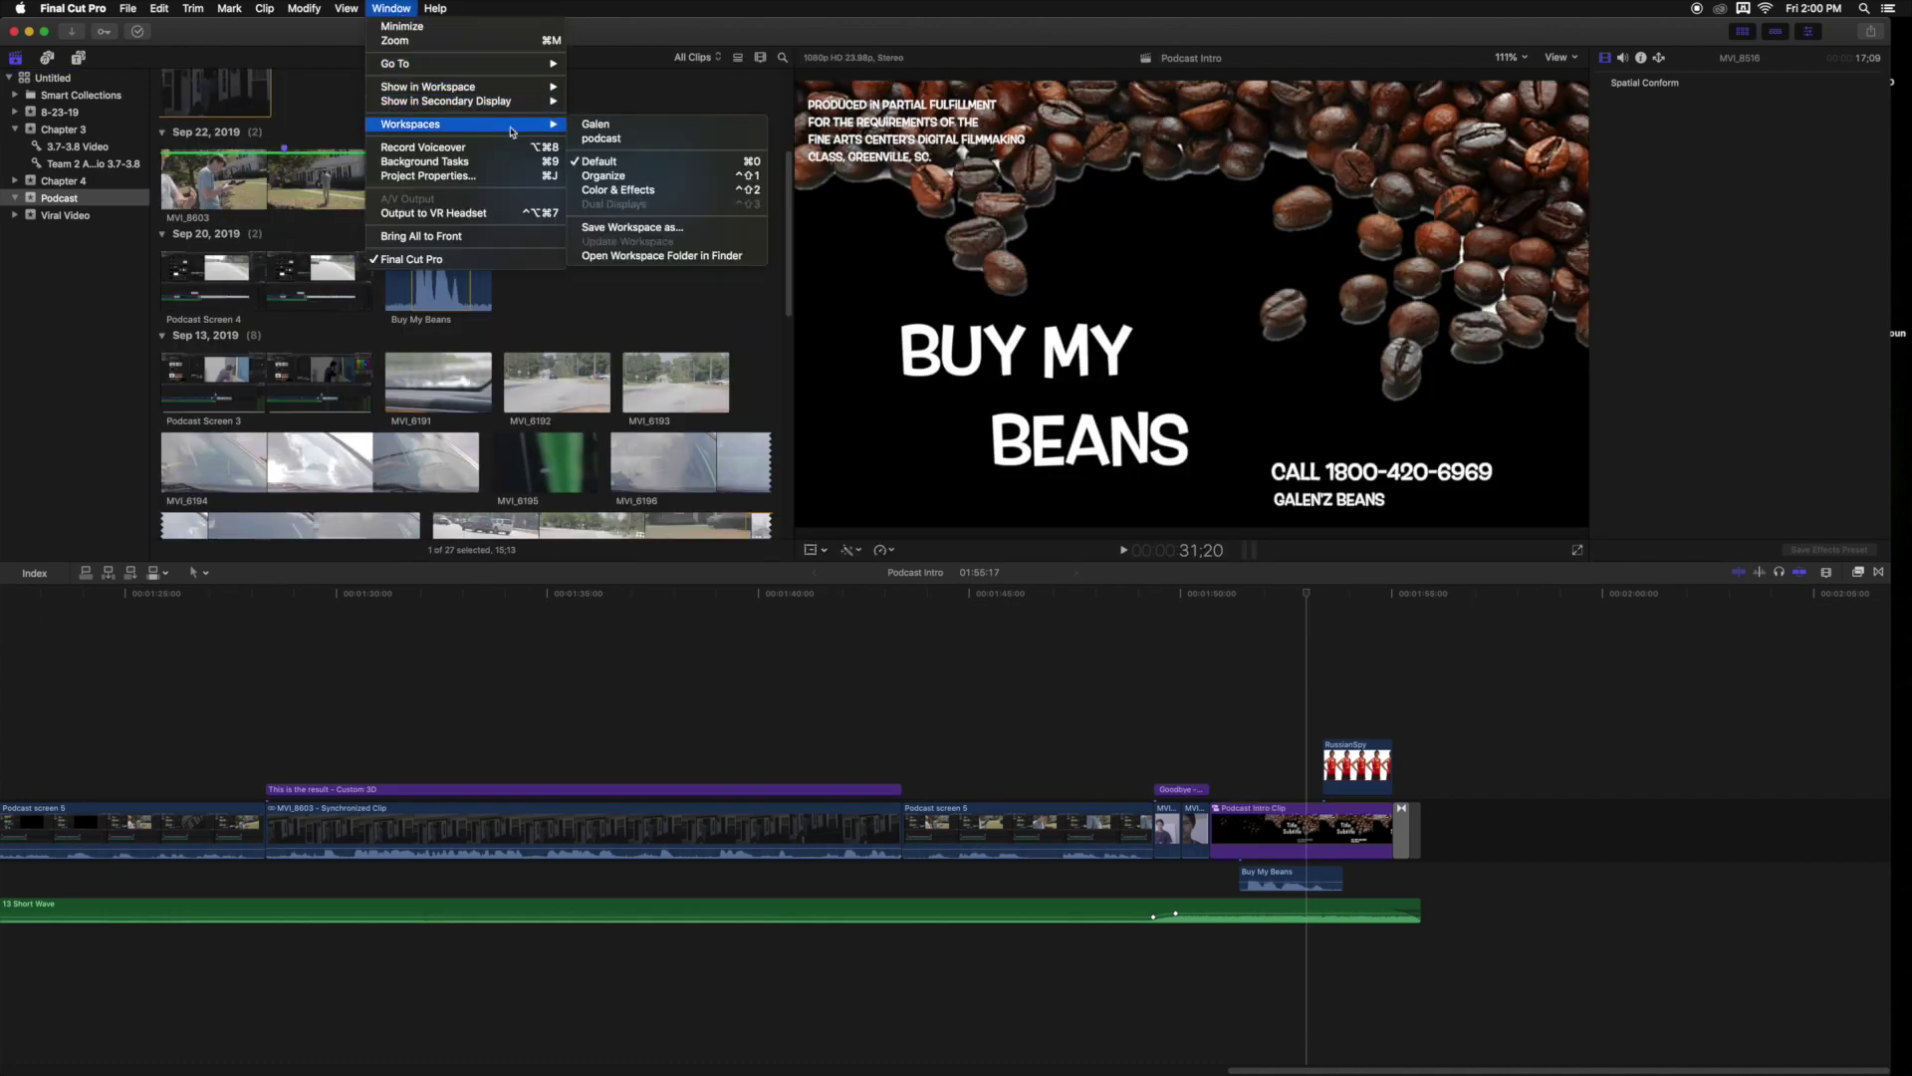
left_click(633, 178)
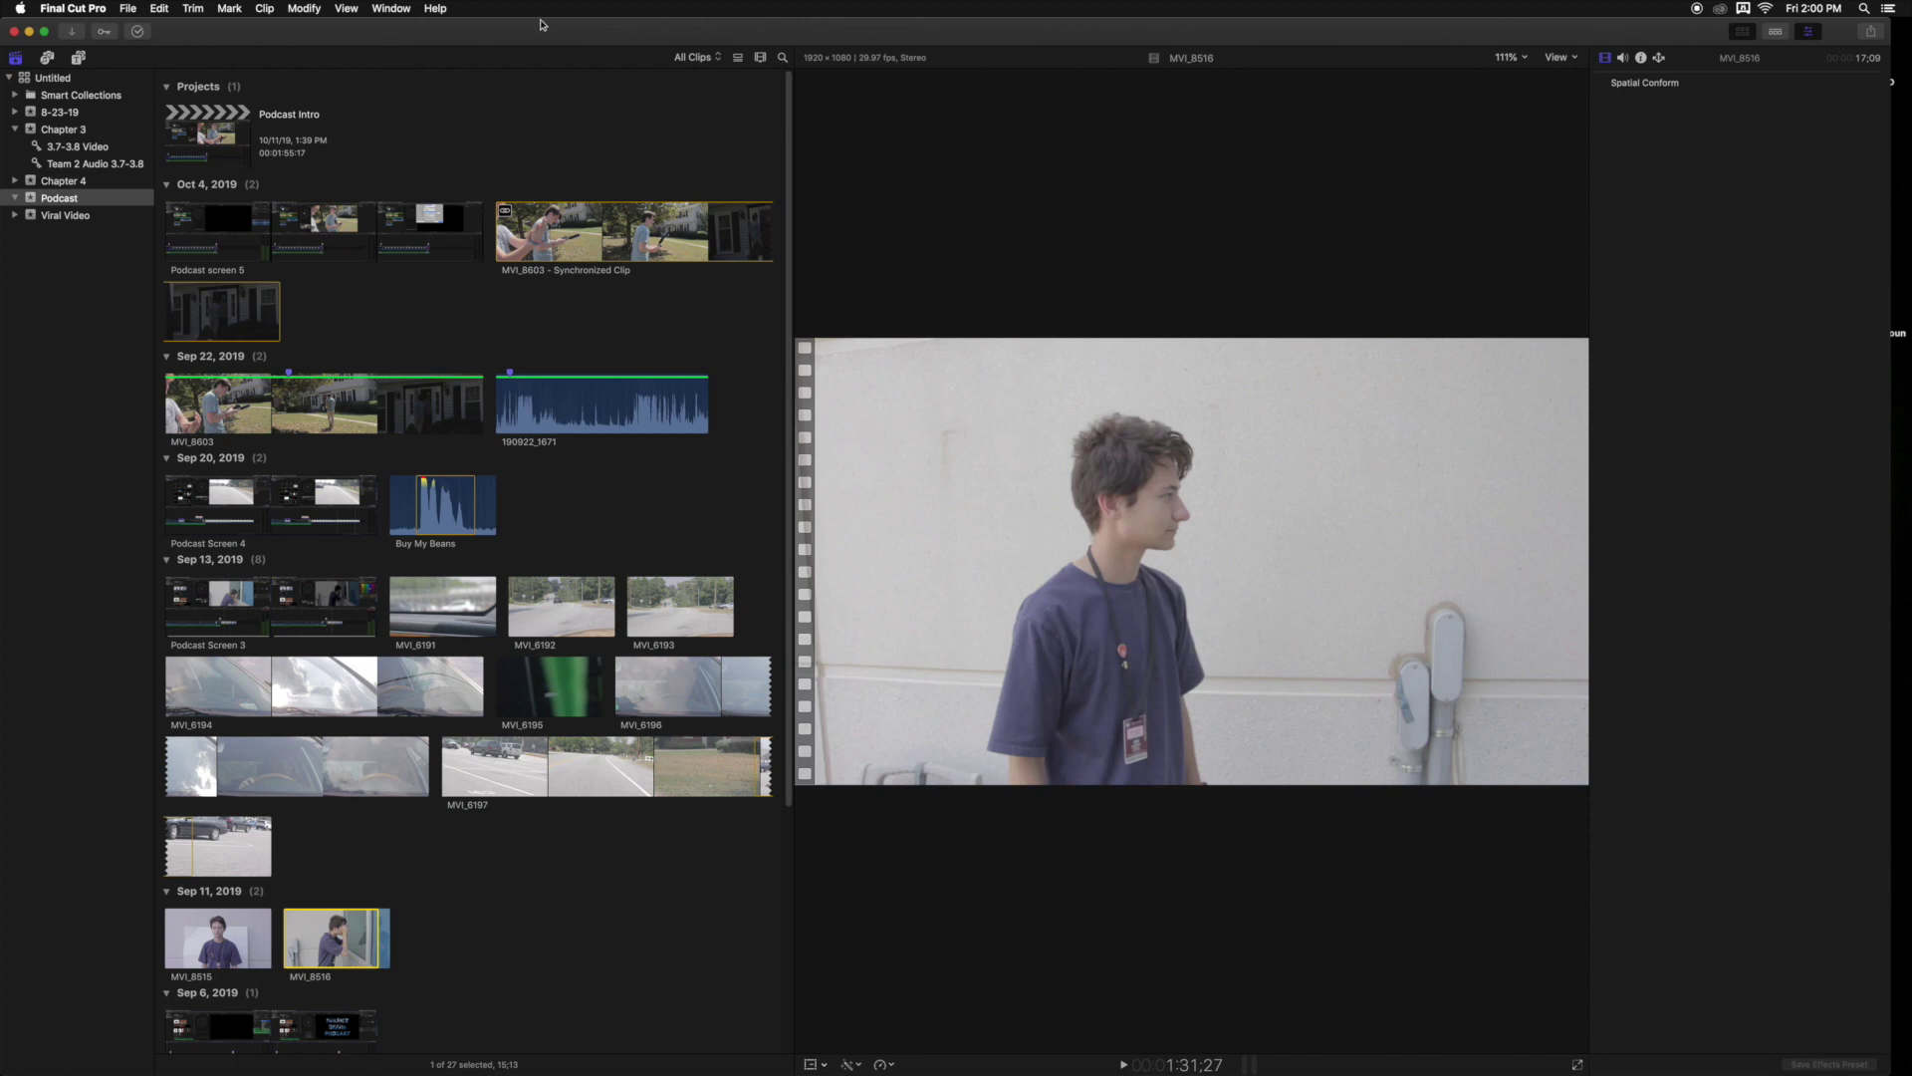
Choose the Color & Effects workspace from the Workspaces menu.
left_click(390, 8)
mouse_move(448, 123)
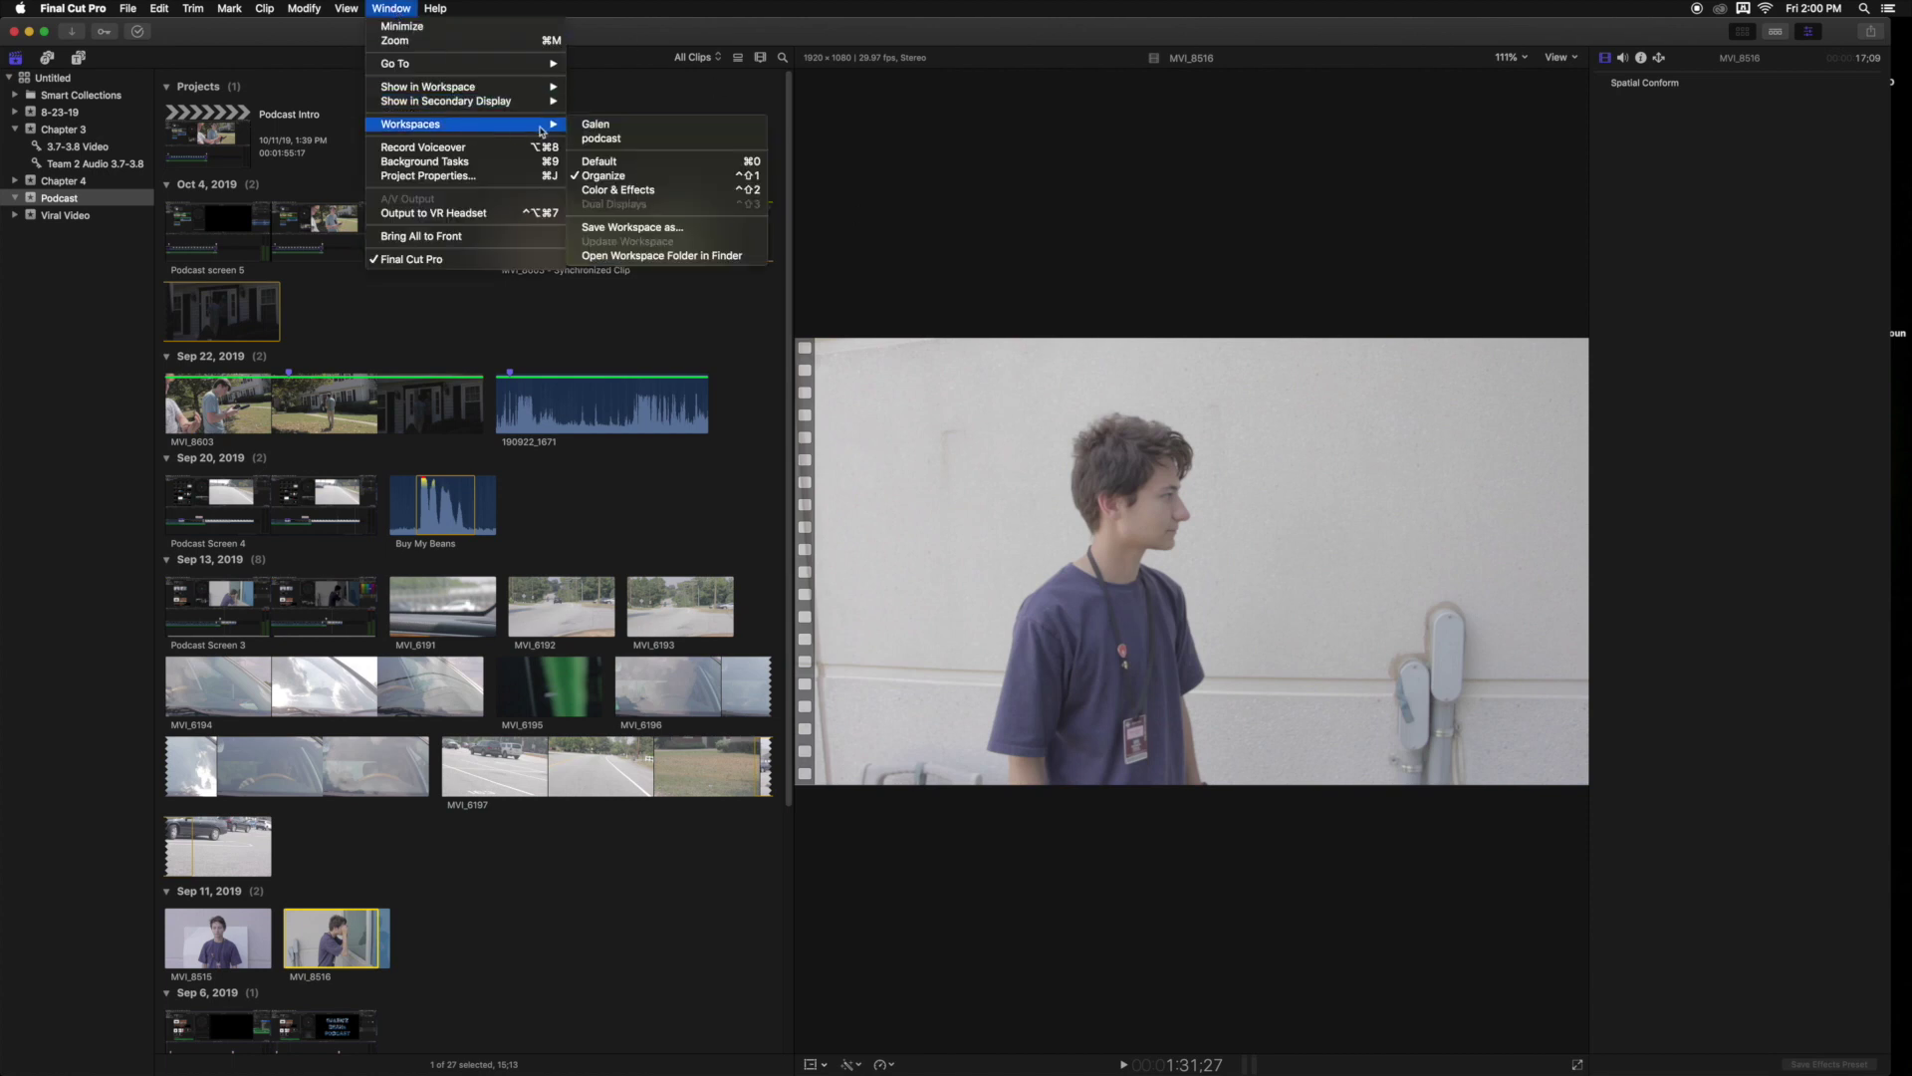
left_click(694, 192)
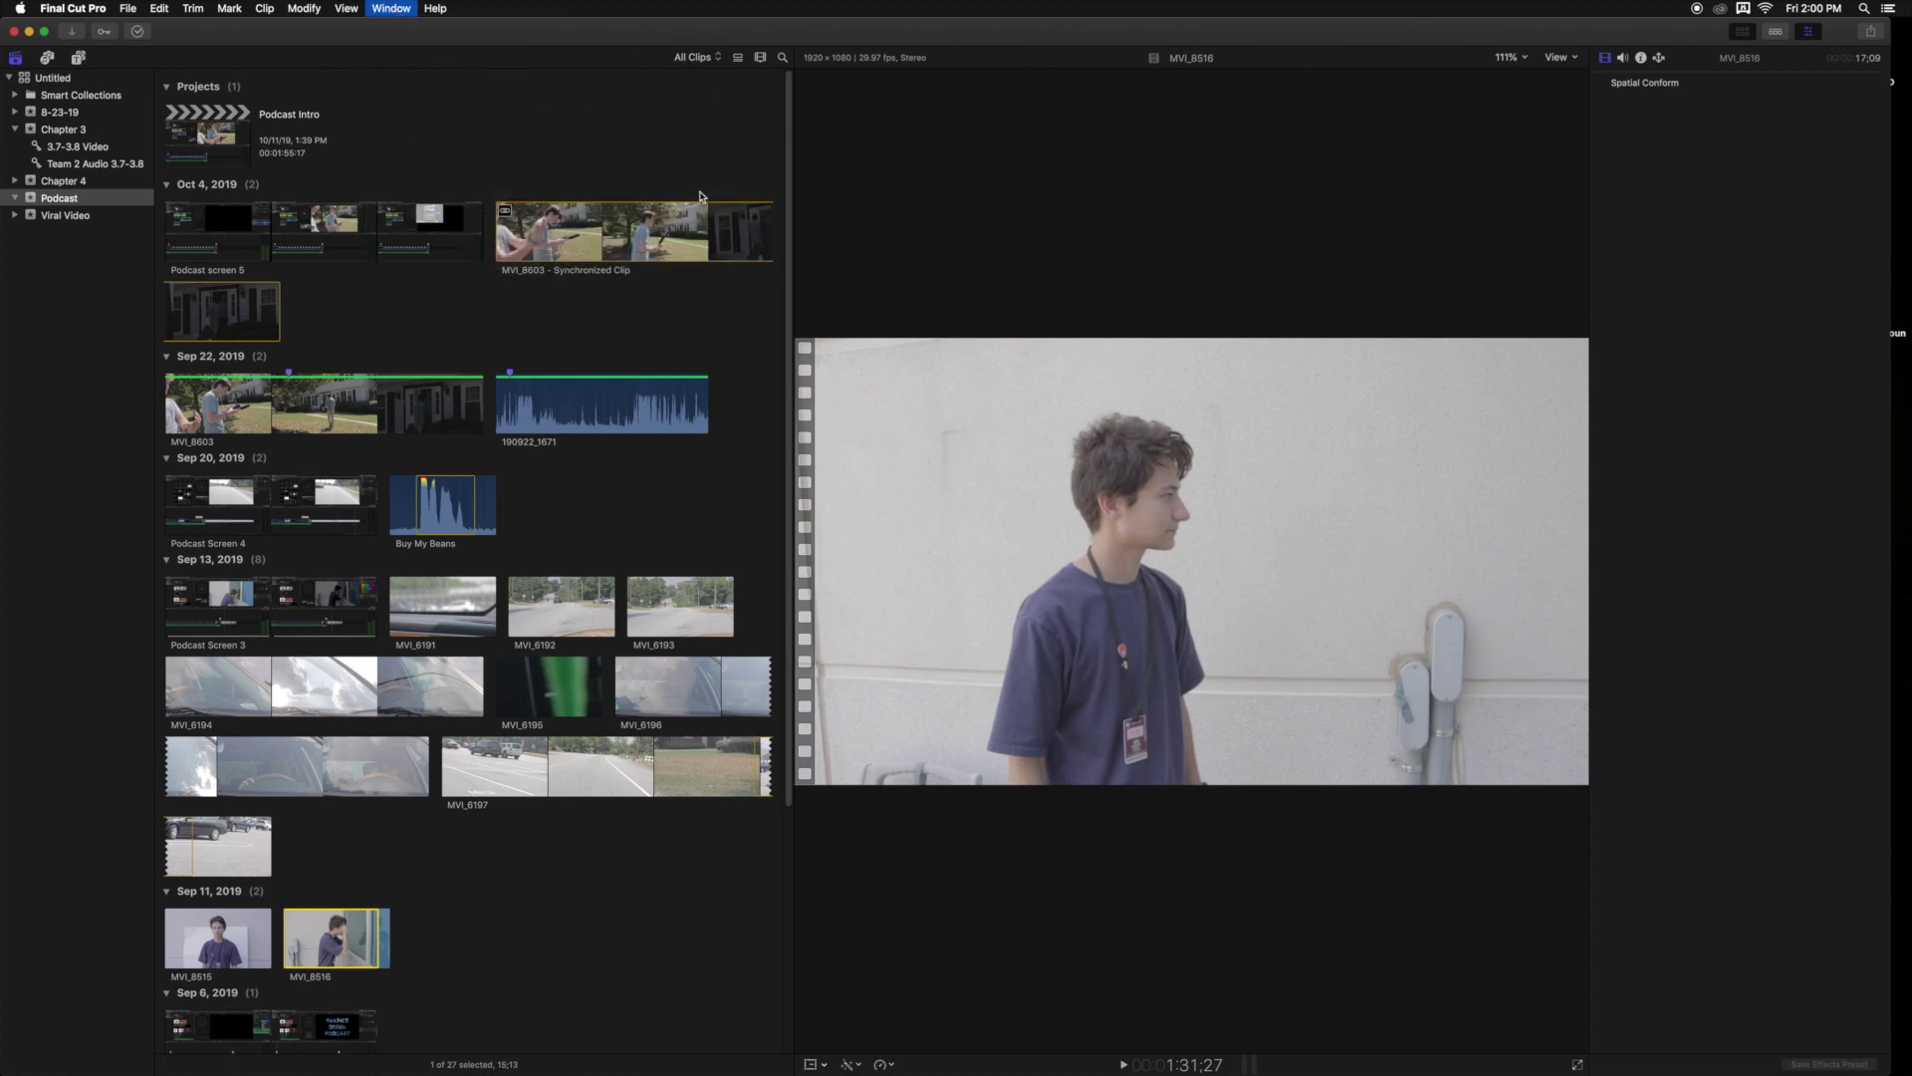